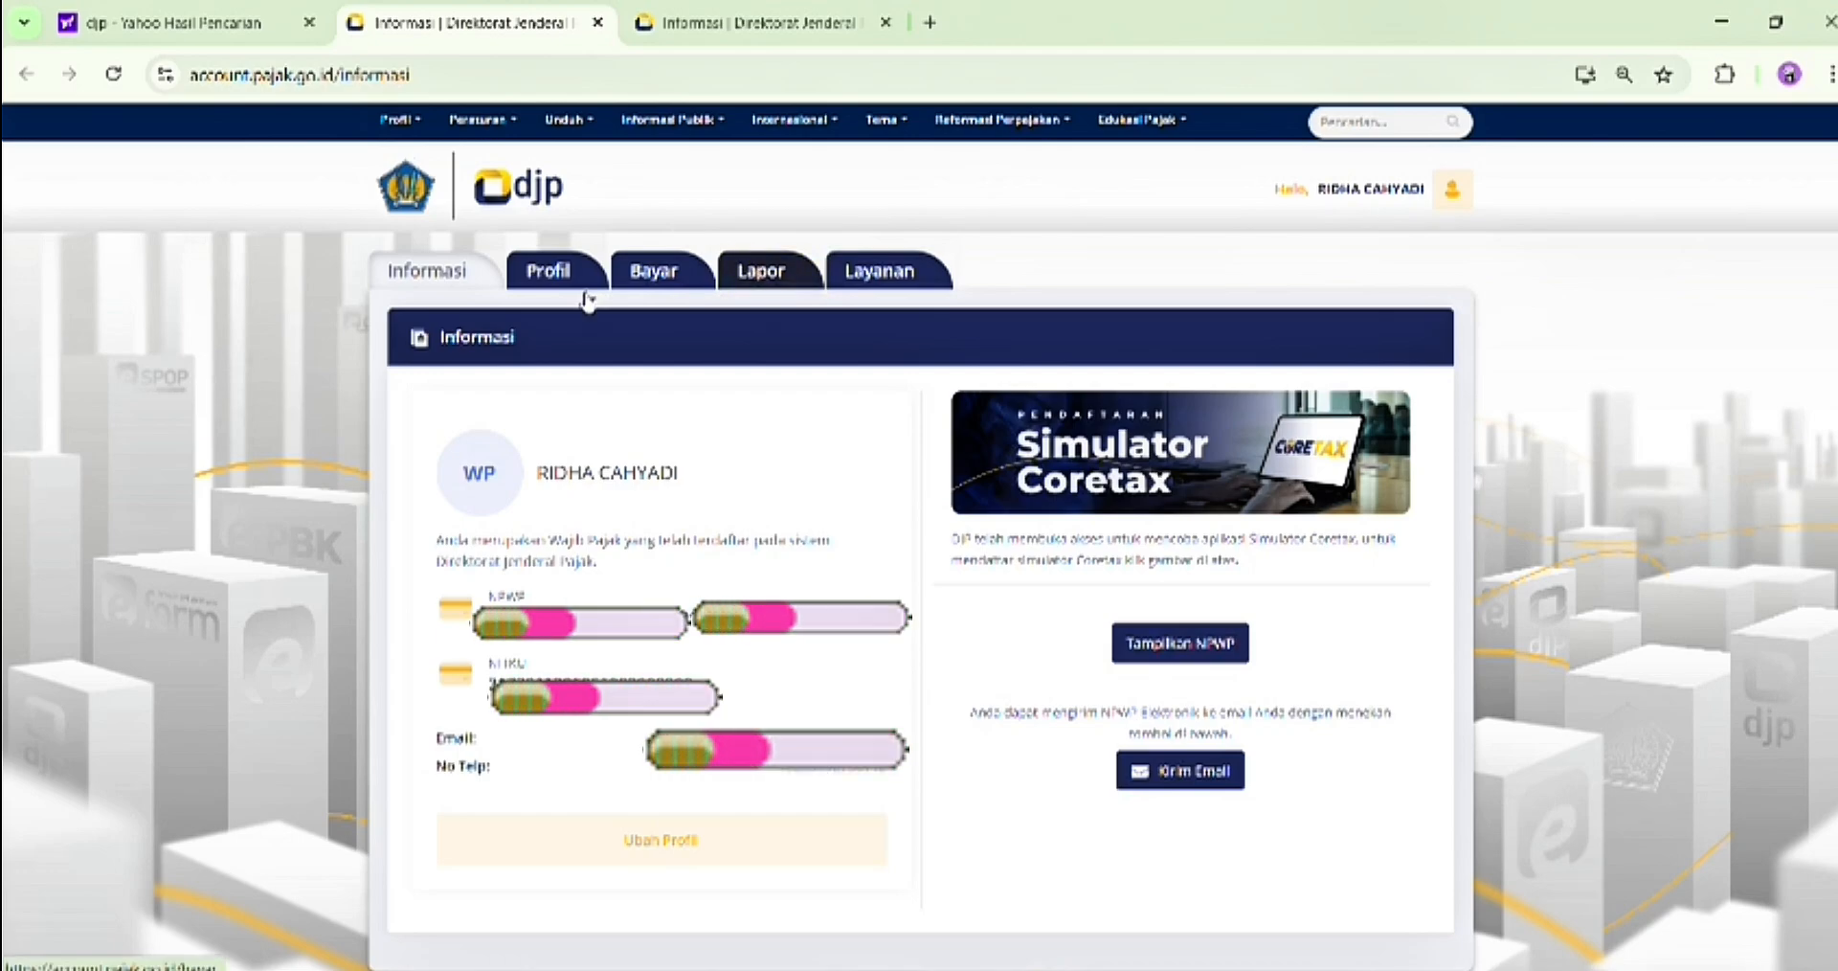
# Open the e-Filing service from the reporting section and start creating a new SPT
pyautogui.click(798, 275)
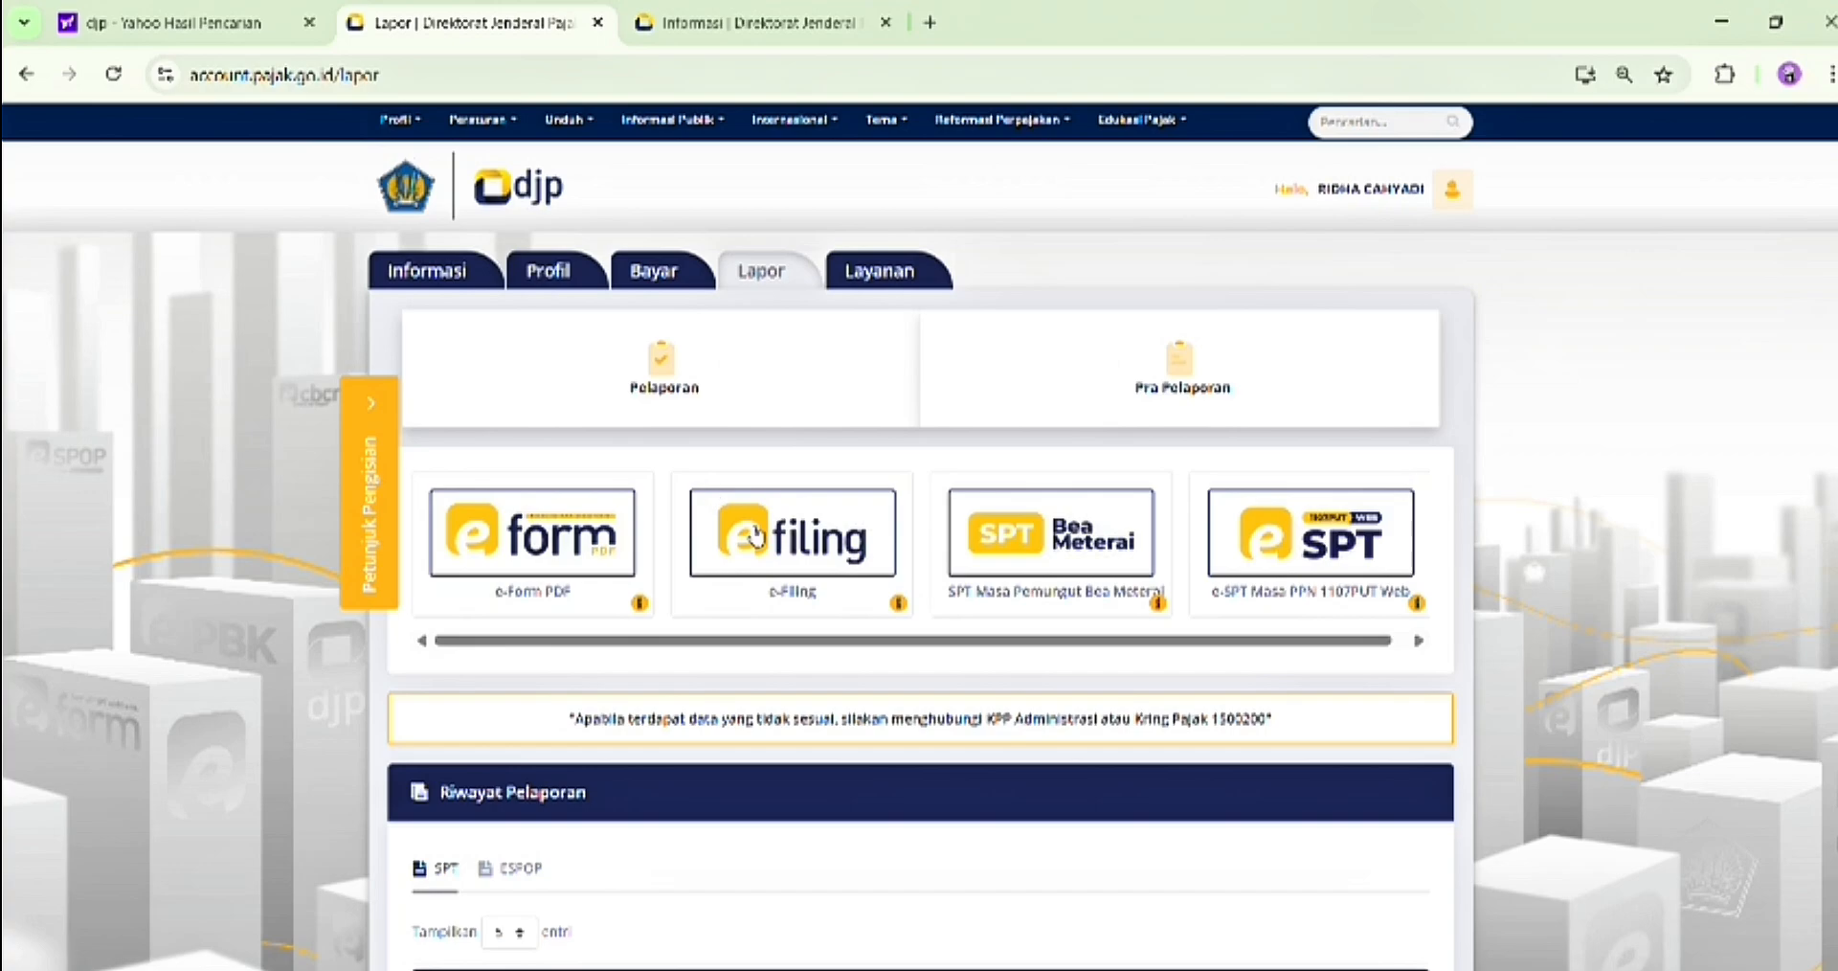
pyautogui.click(757, 534)
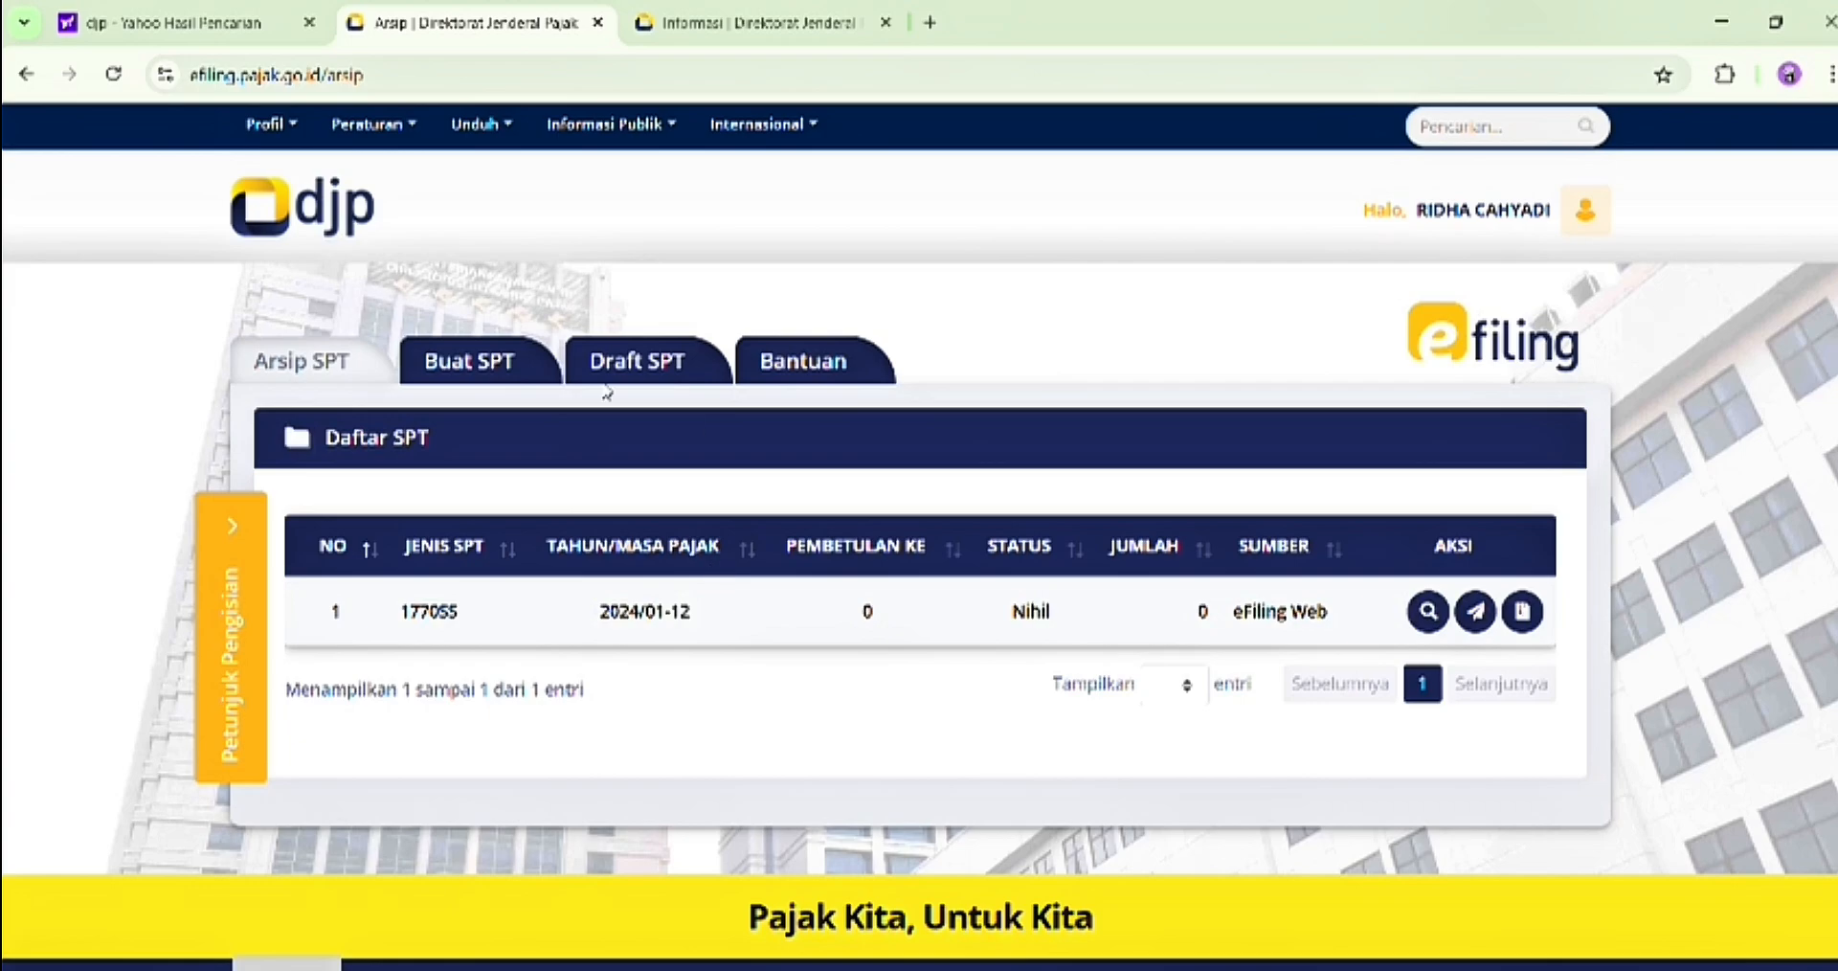
pyautogui.click(508, 373)
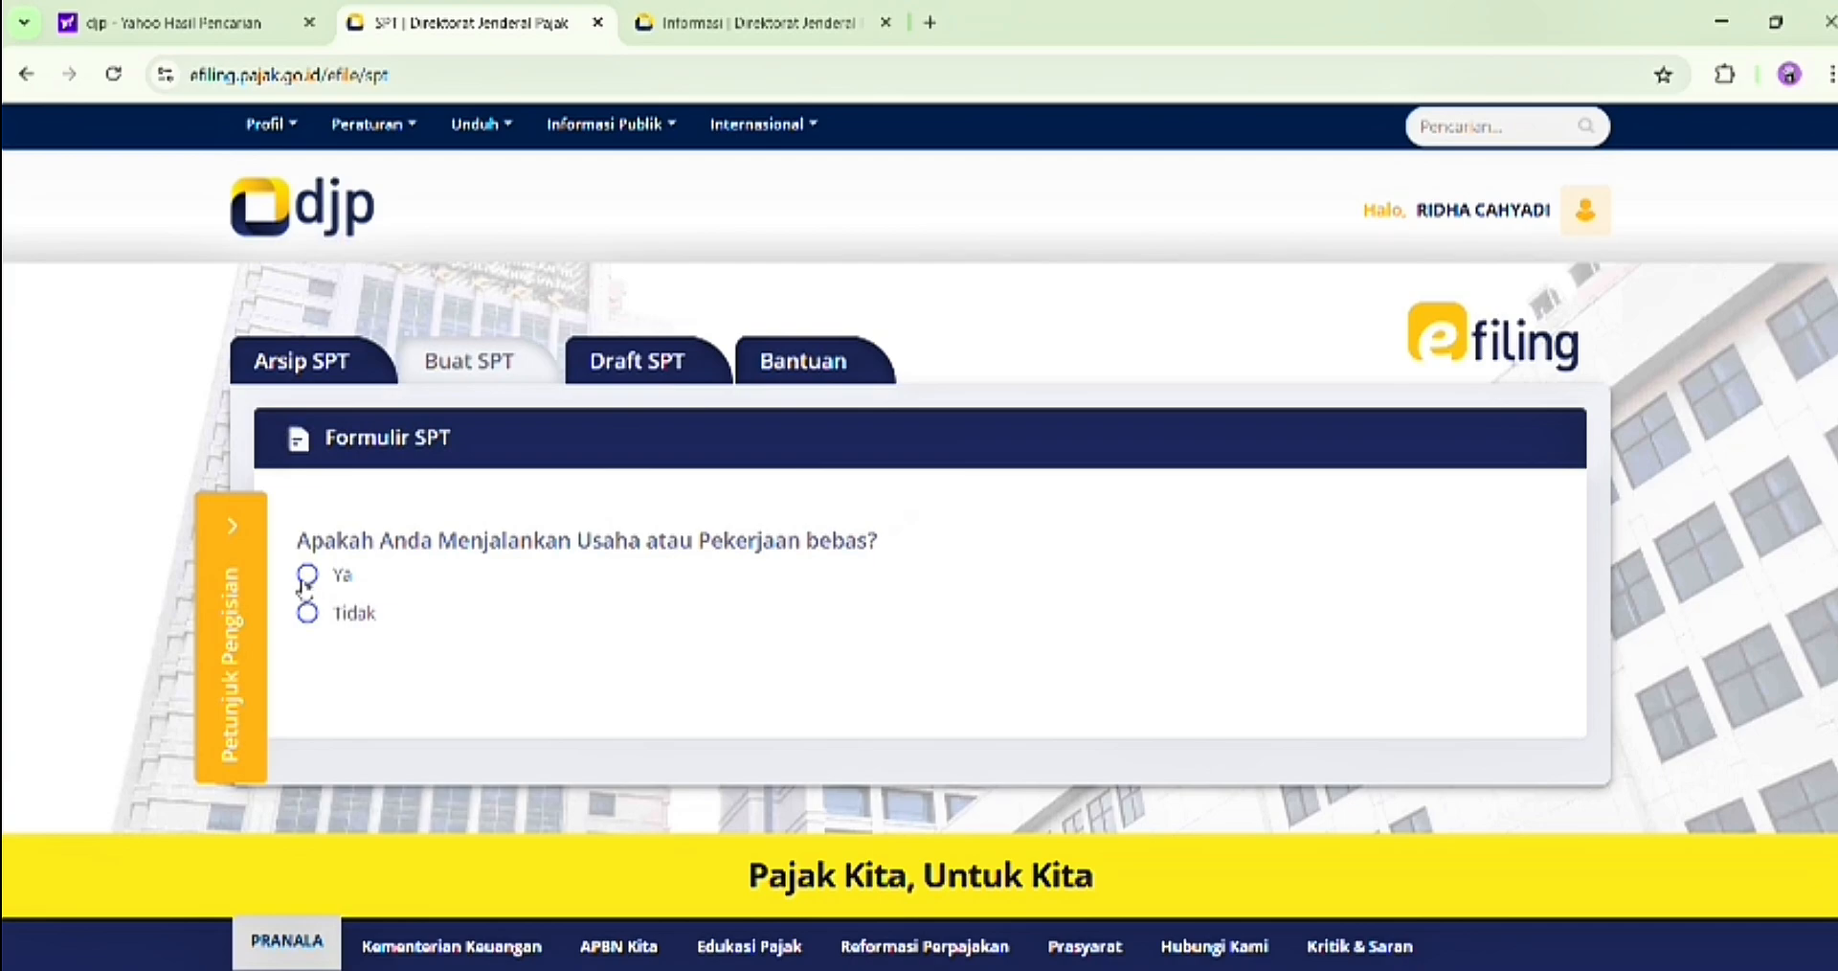
# Answer Tidak to business and separate-tax status, Ya to gross income under 60 million rupiah, and open form SPT 1770 SS
pyautogui.click(309, 615)
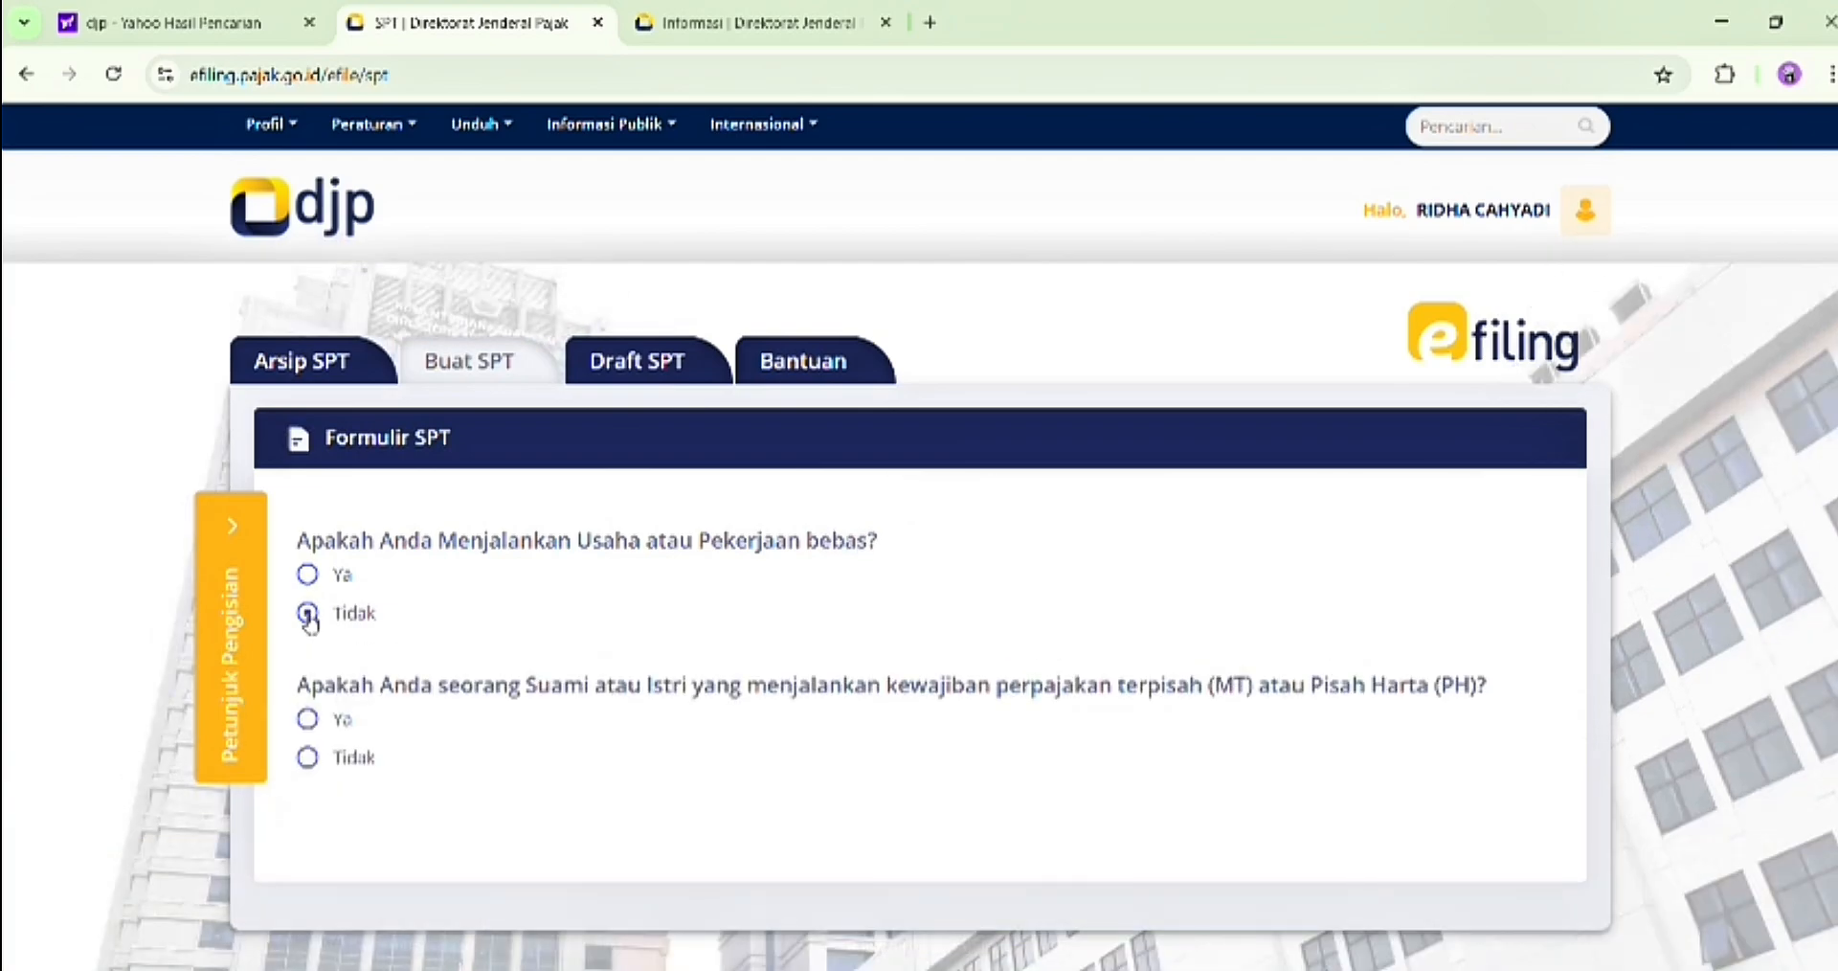
pyautogui.scroll(-3, 318, 632)
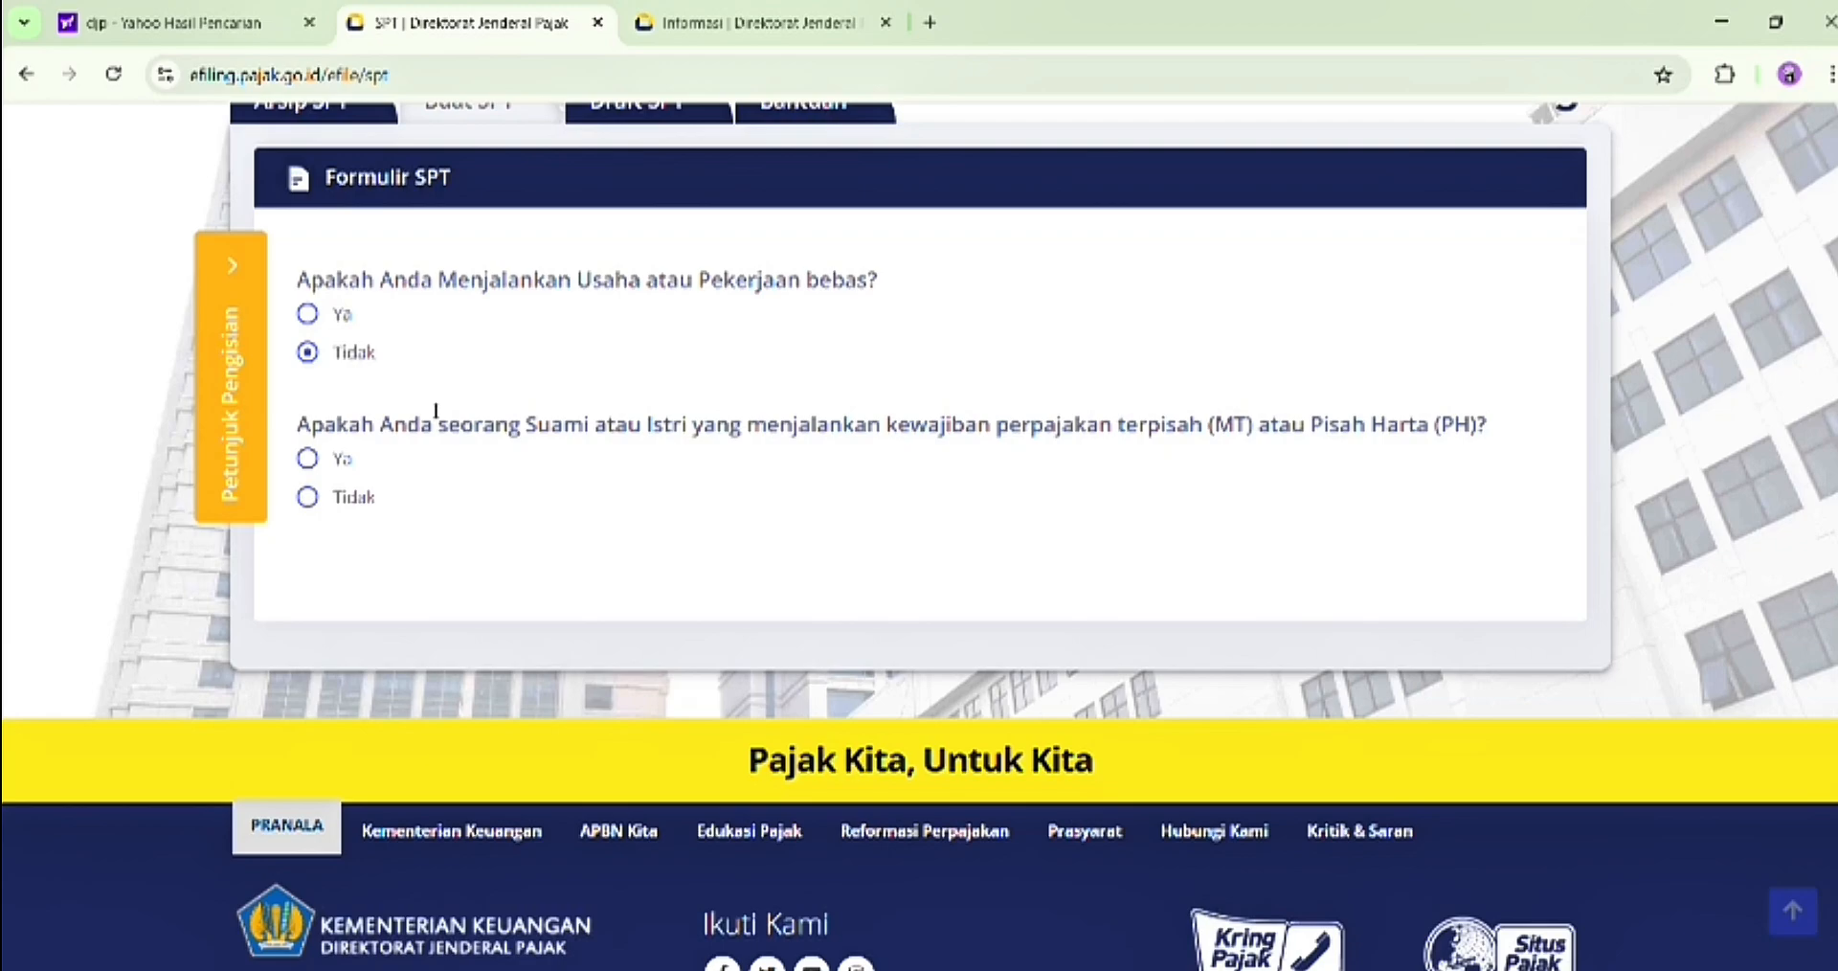
pyautogui.click(307, 497)
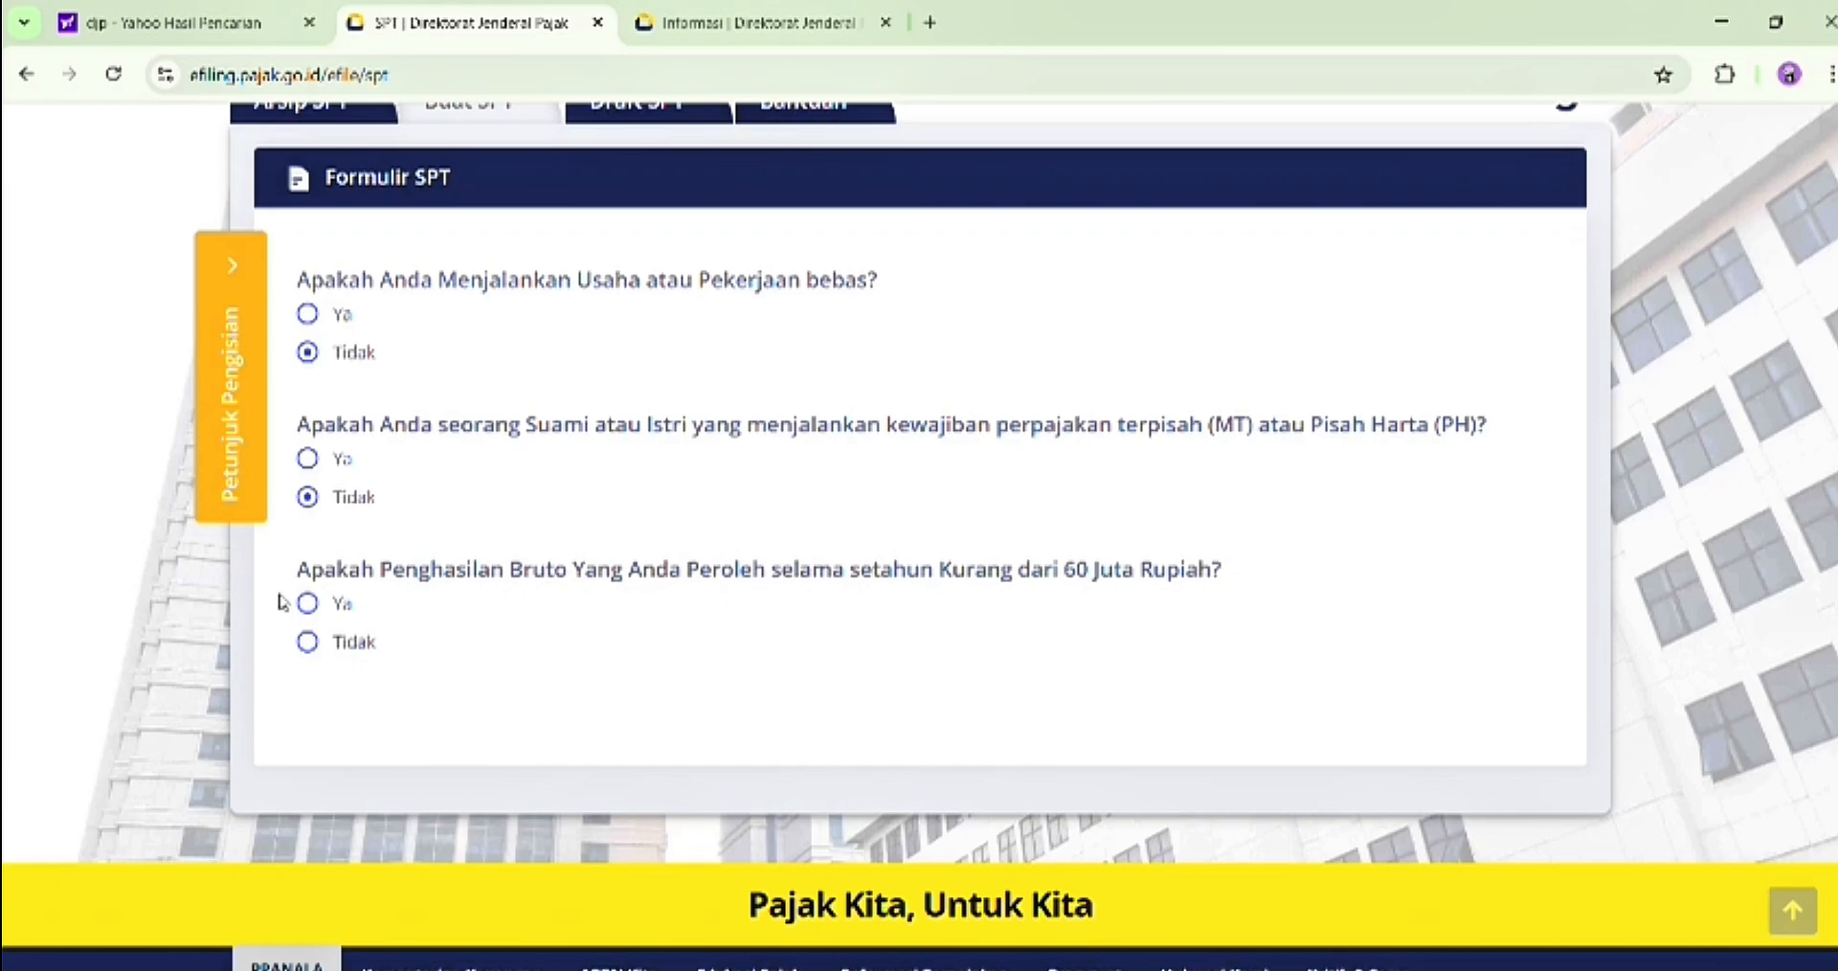
pyautogui.click(307, 603)
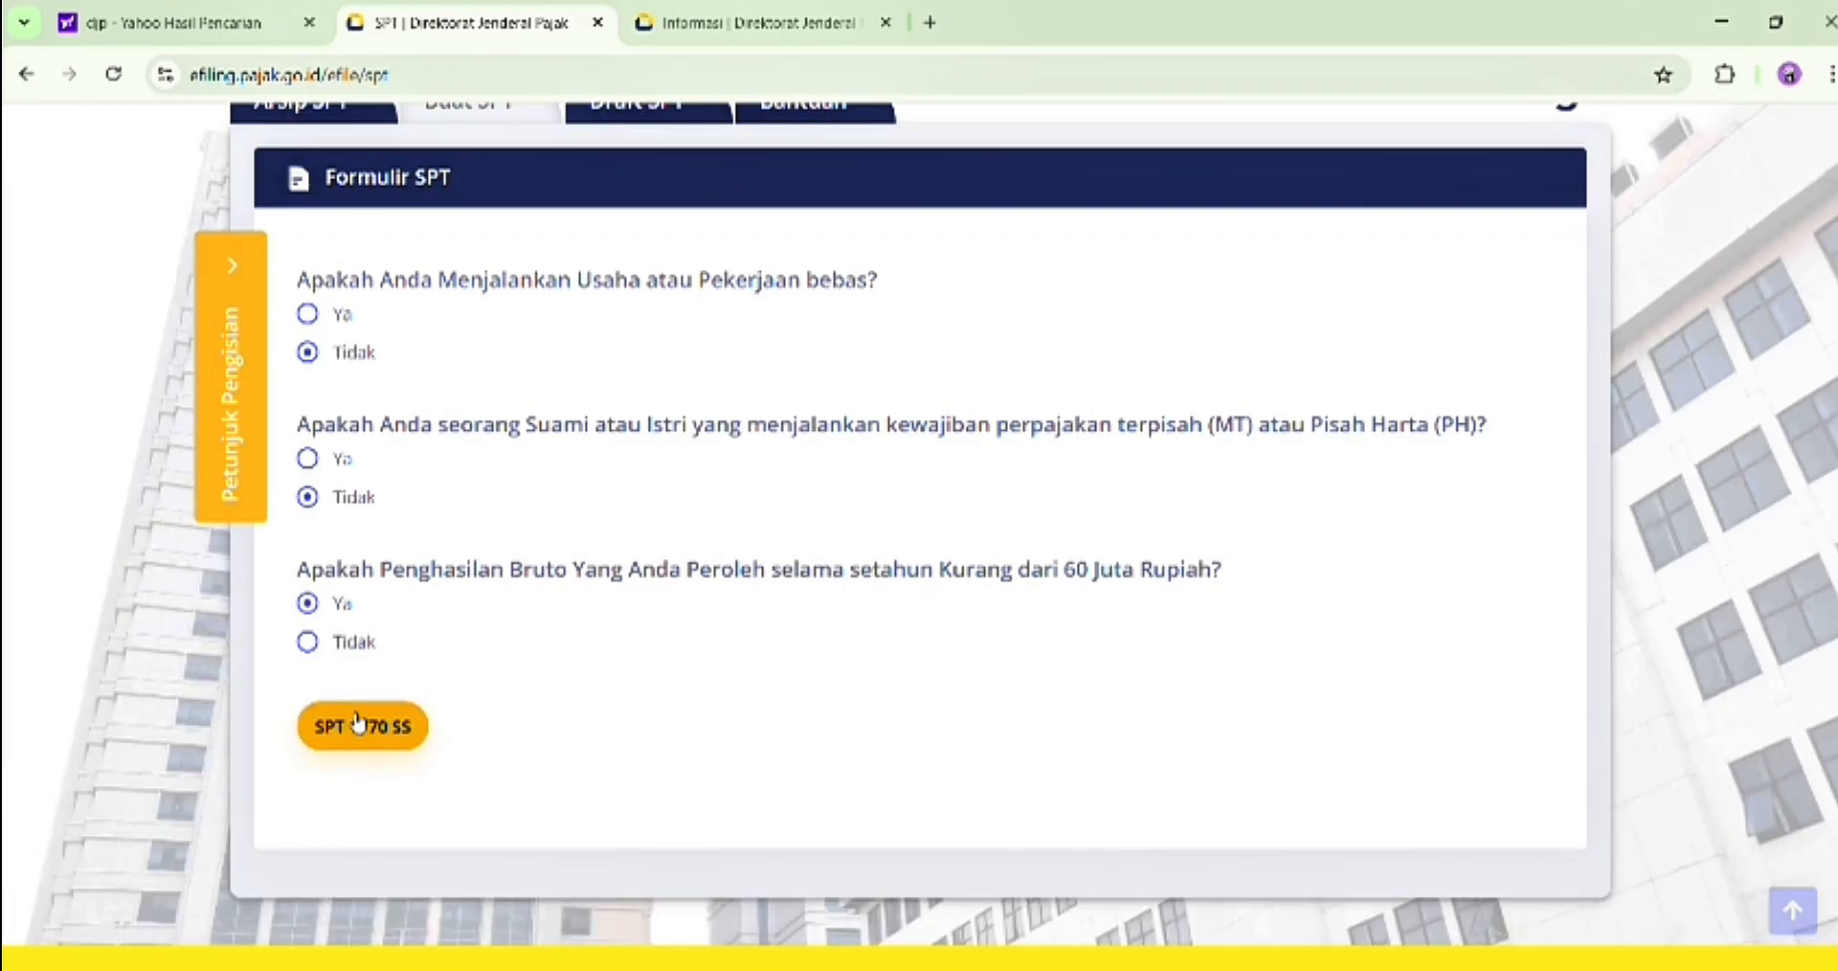
pyautogui.click(308, 644)
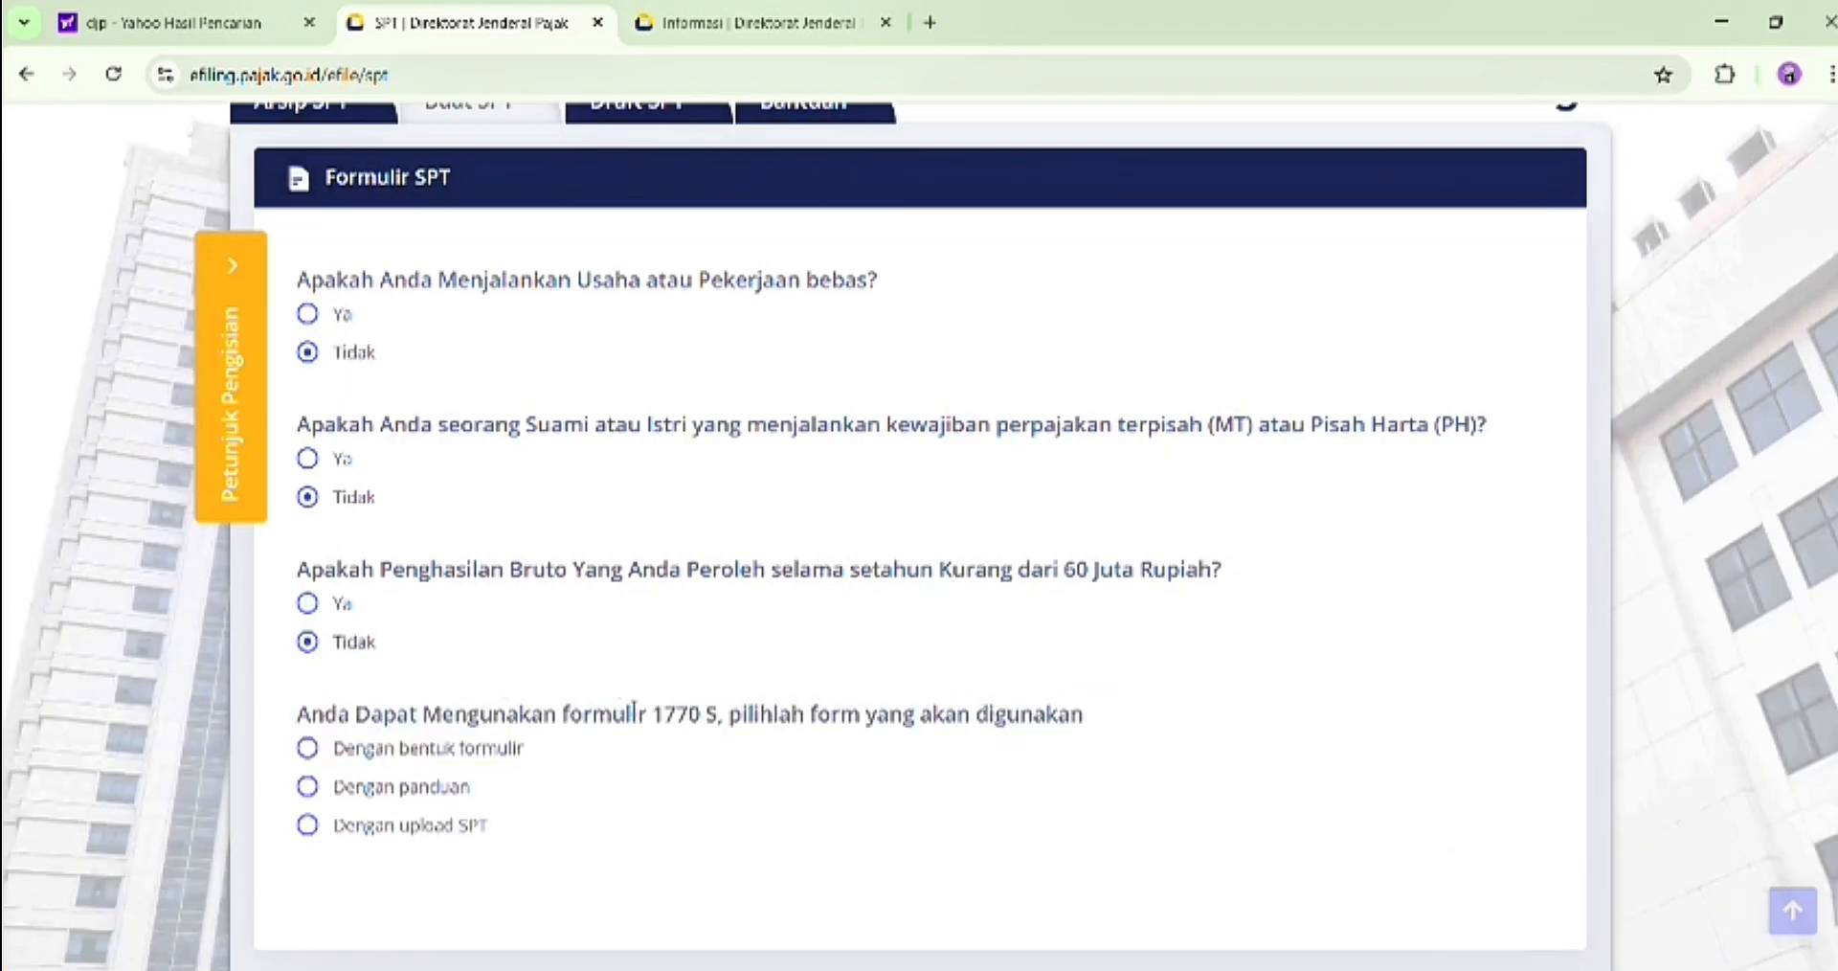
pyautogui.click(308, 604)
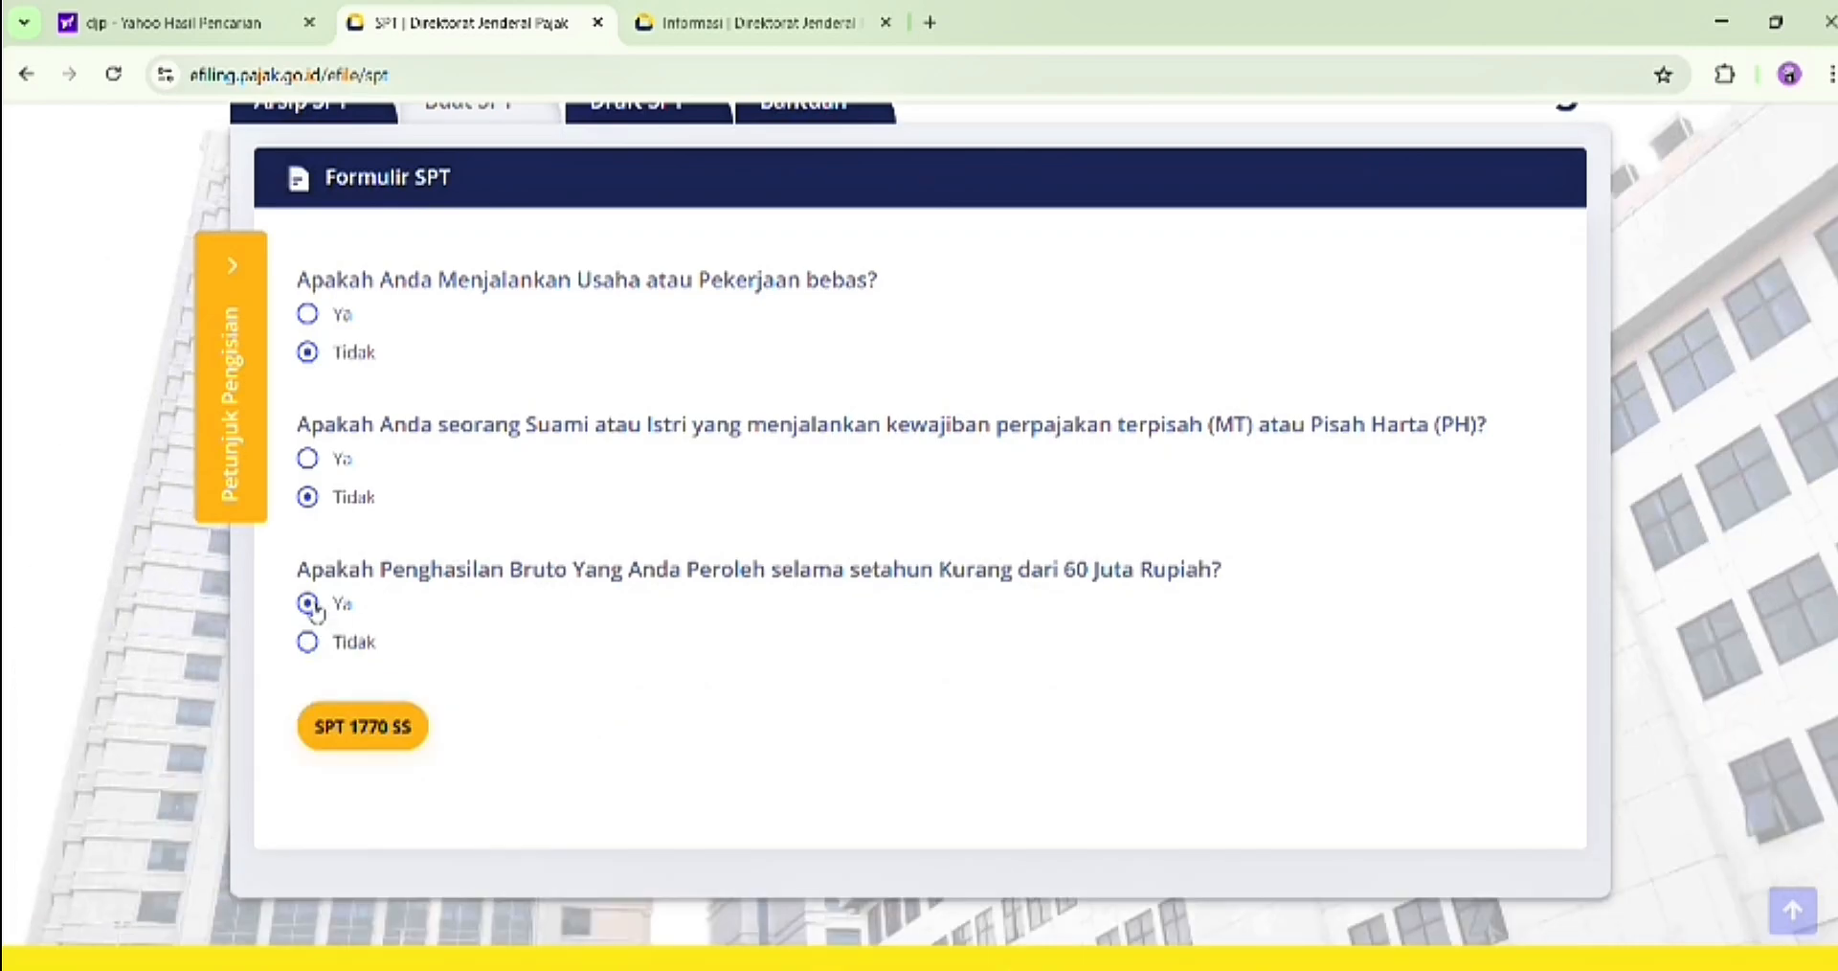
pyautogui.click(342, 730)
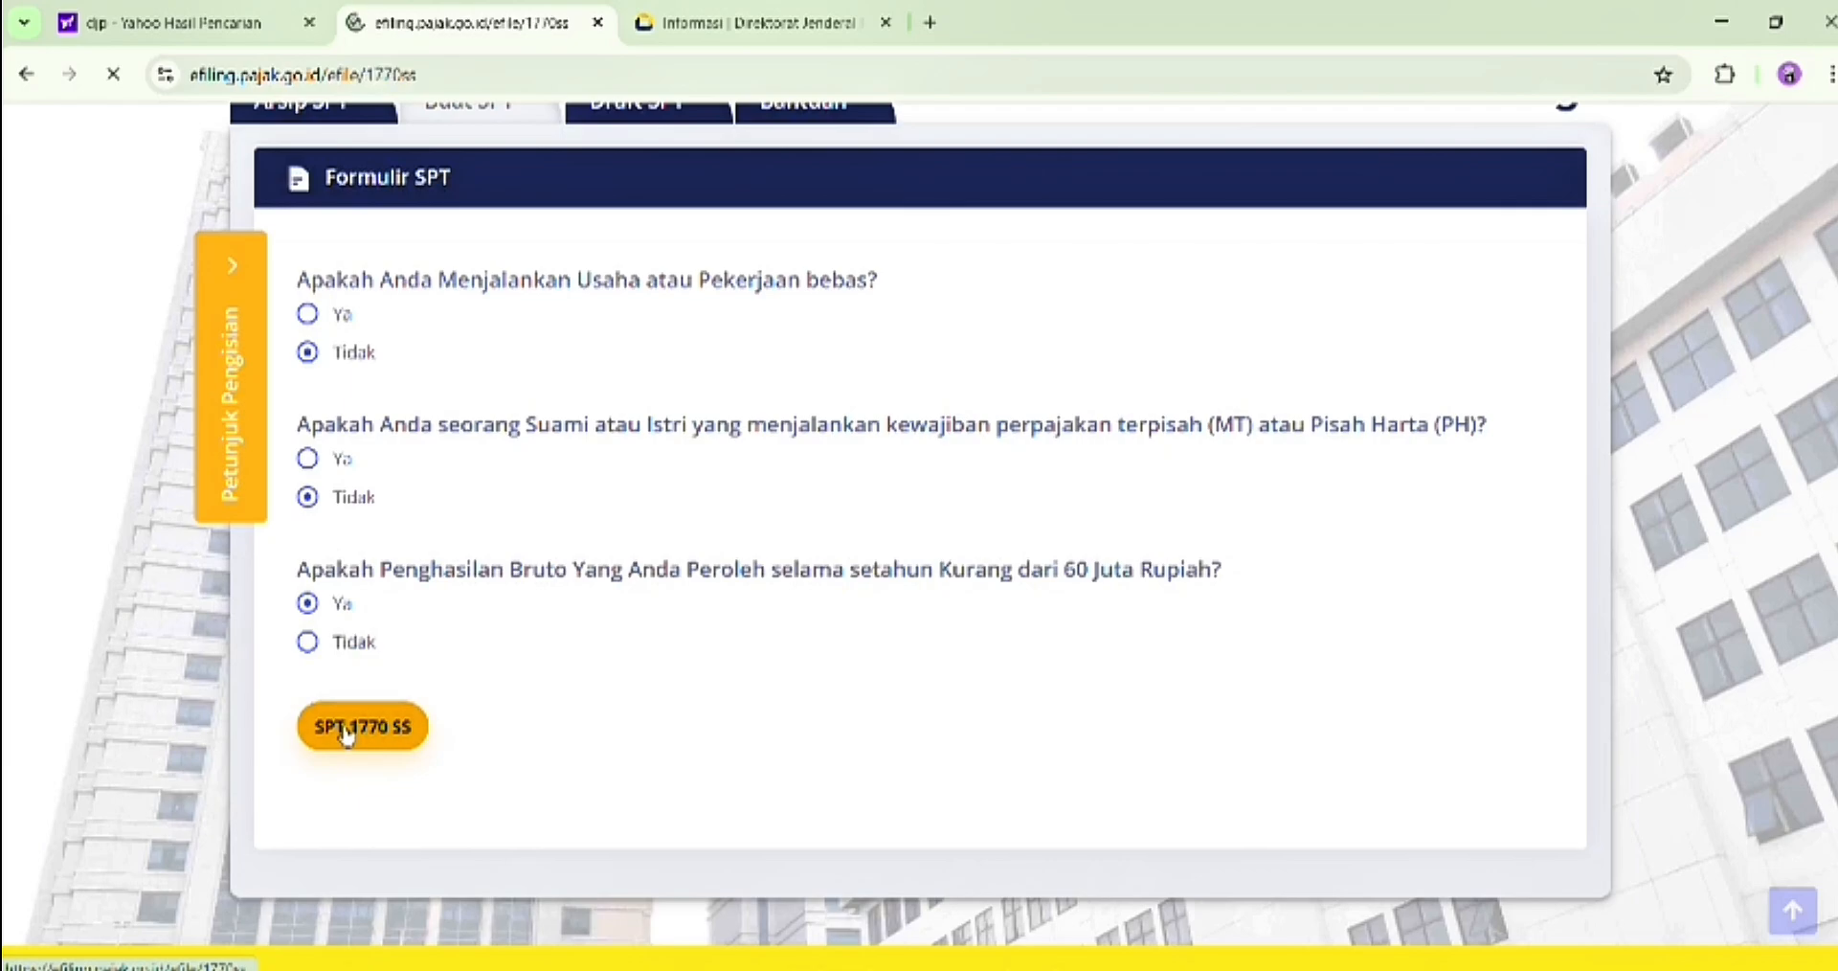
# Try to continue past the form data page with tax year 2024 and SPT status Normal
pyautogui.scroll(-1, 346, 732)
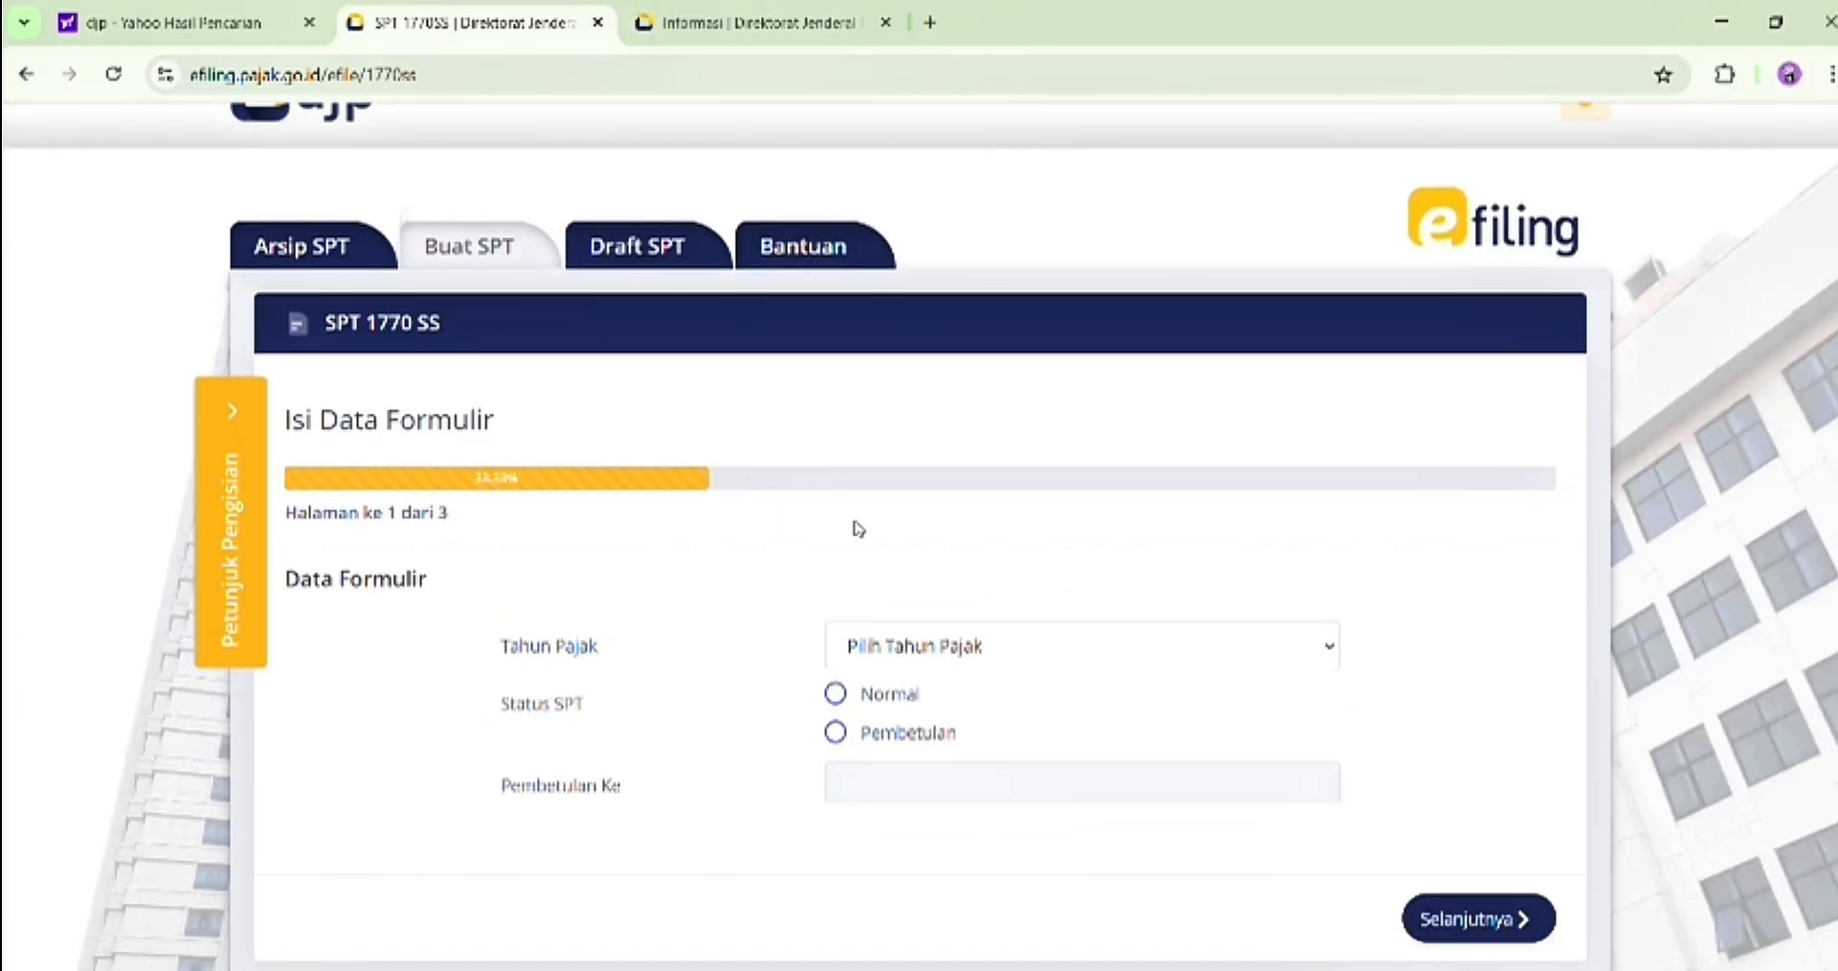
pyautogui.scroll(-1, 992, 459)
pyautogui.click(981, 493)
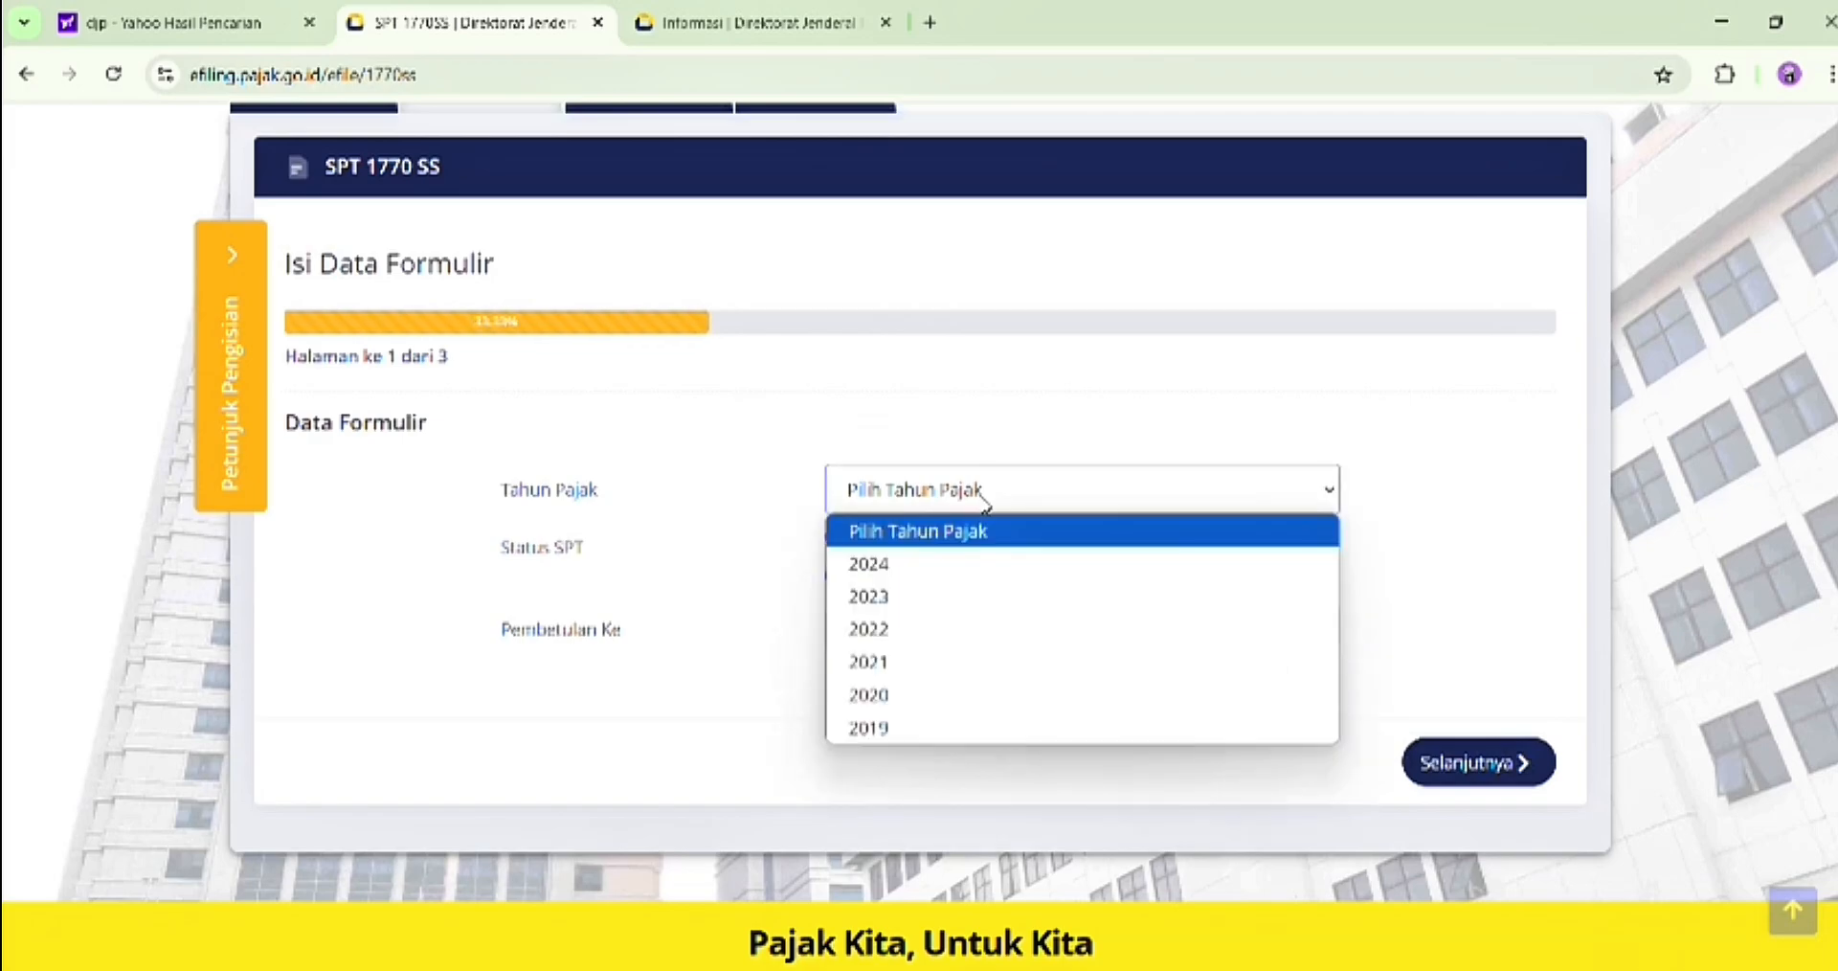
pyautogui.click(904, 565)
pyautogui.click(836, 575)
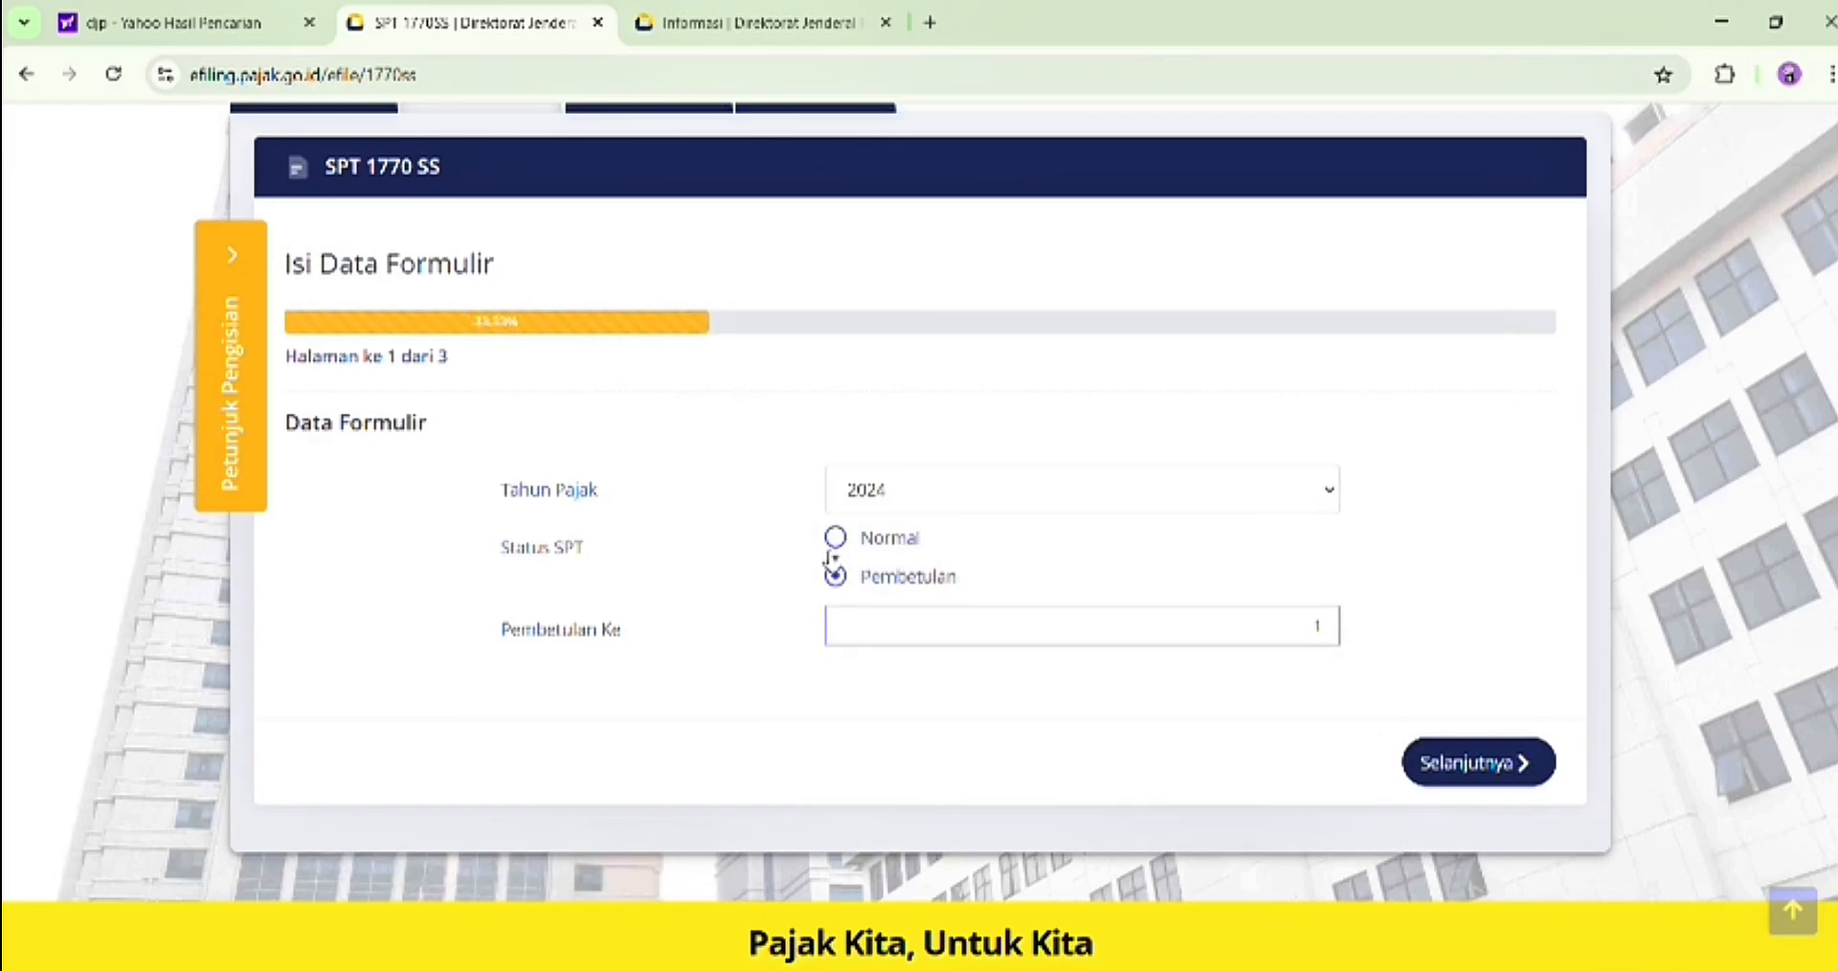
pyautogui.click(831, 541)
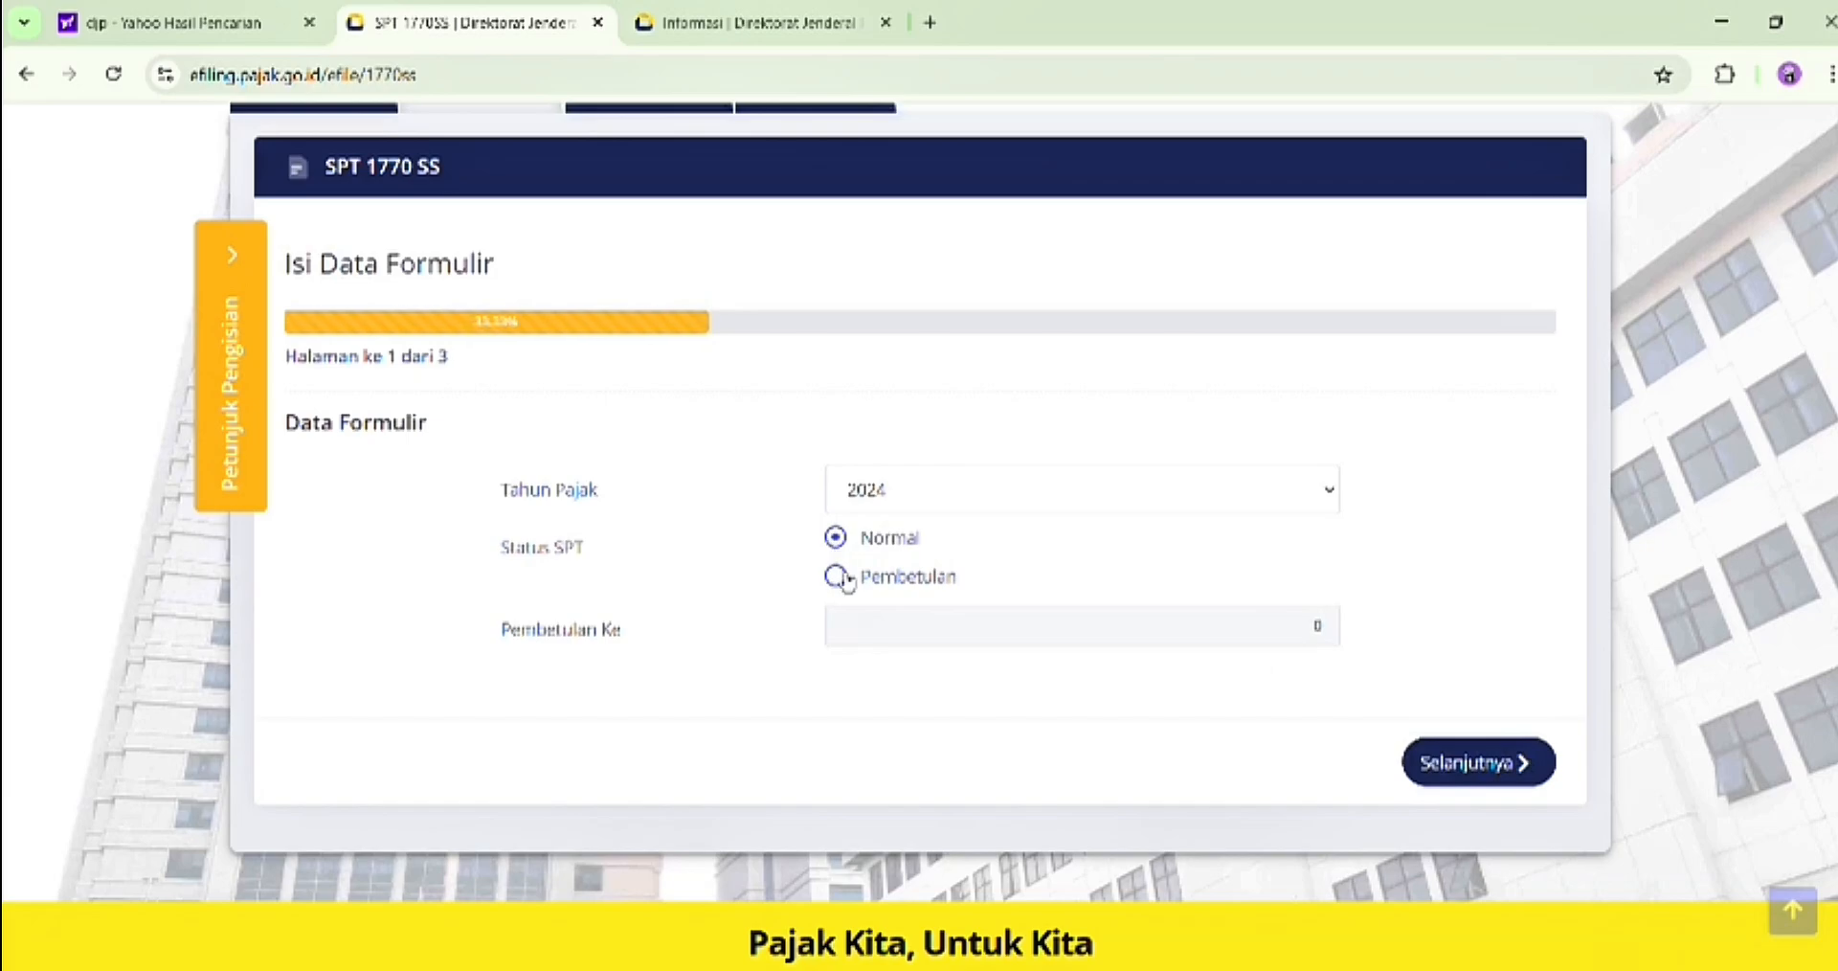
pyautogui.click(838, 581)
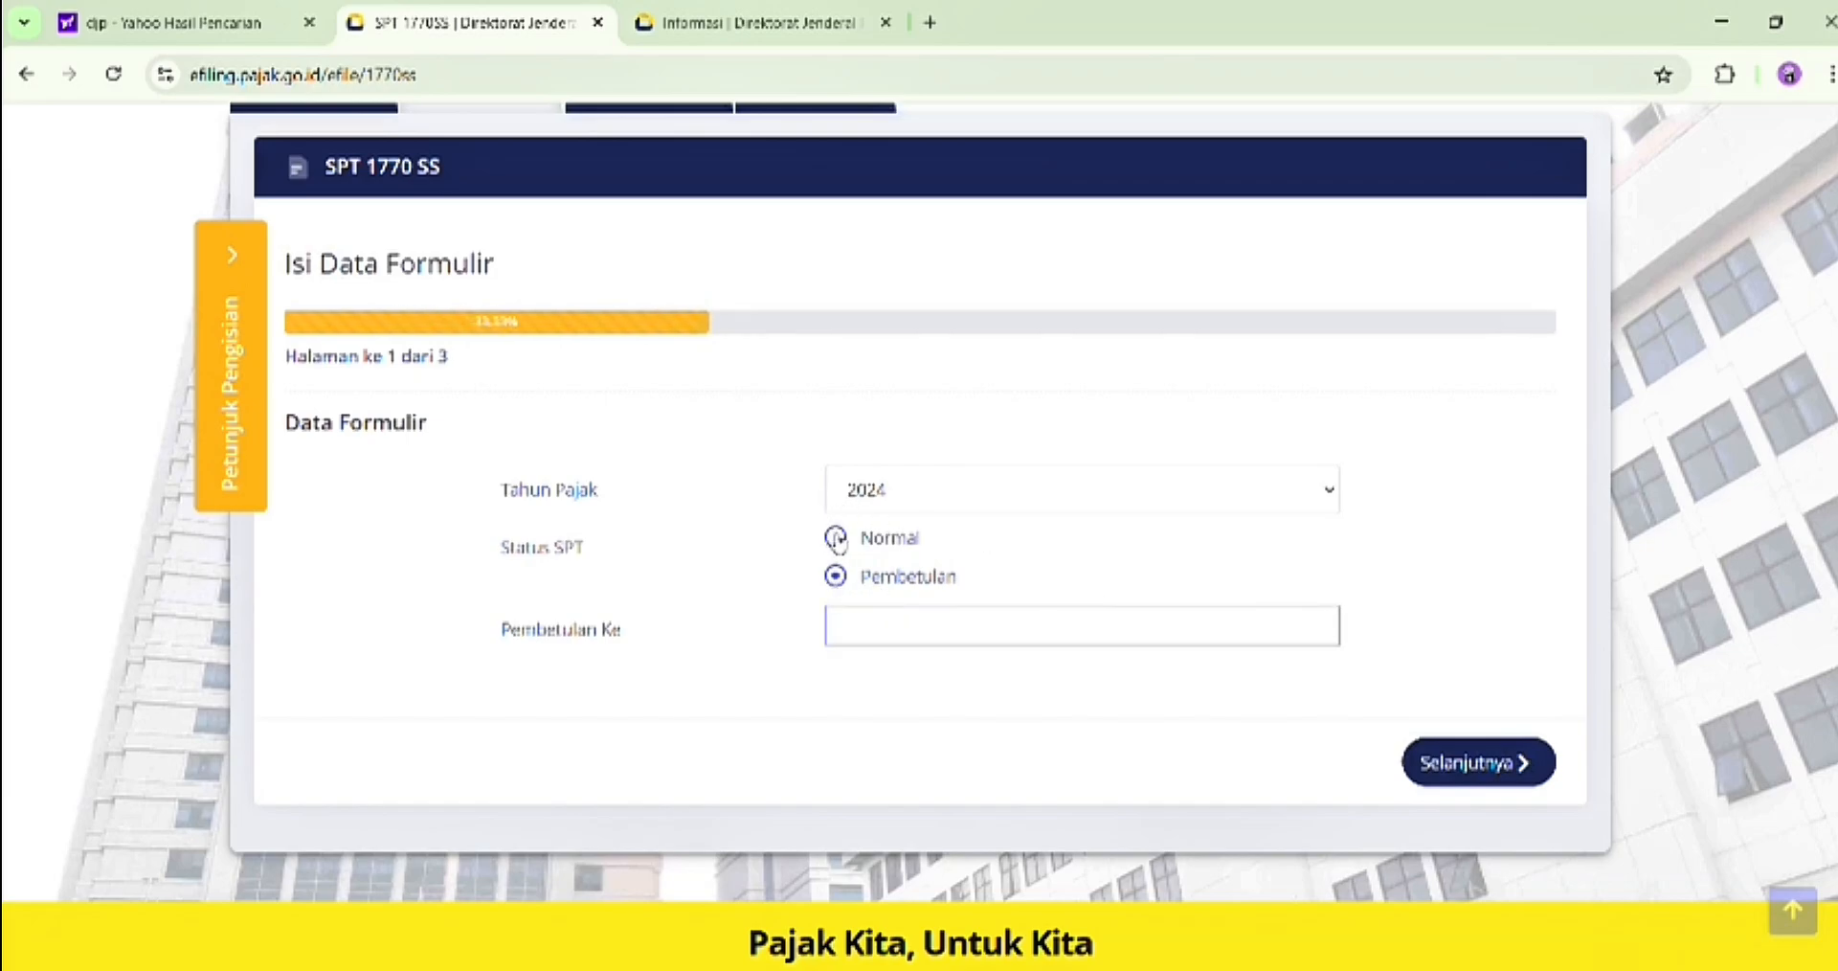
pyautogui.click(836, 539)
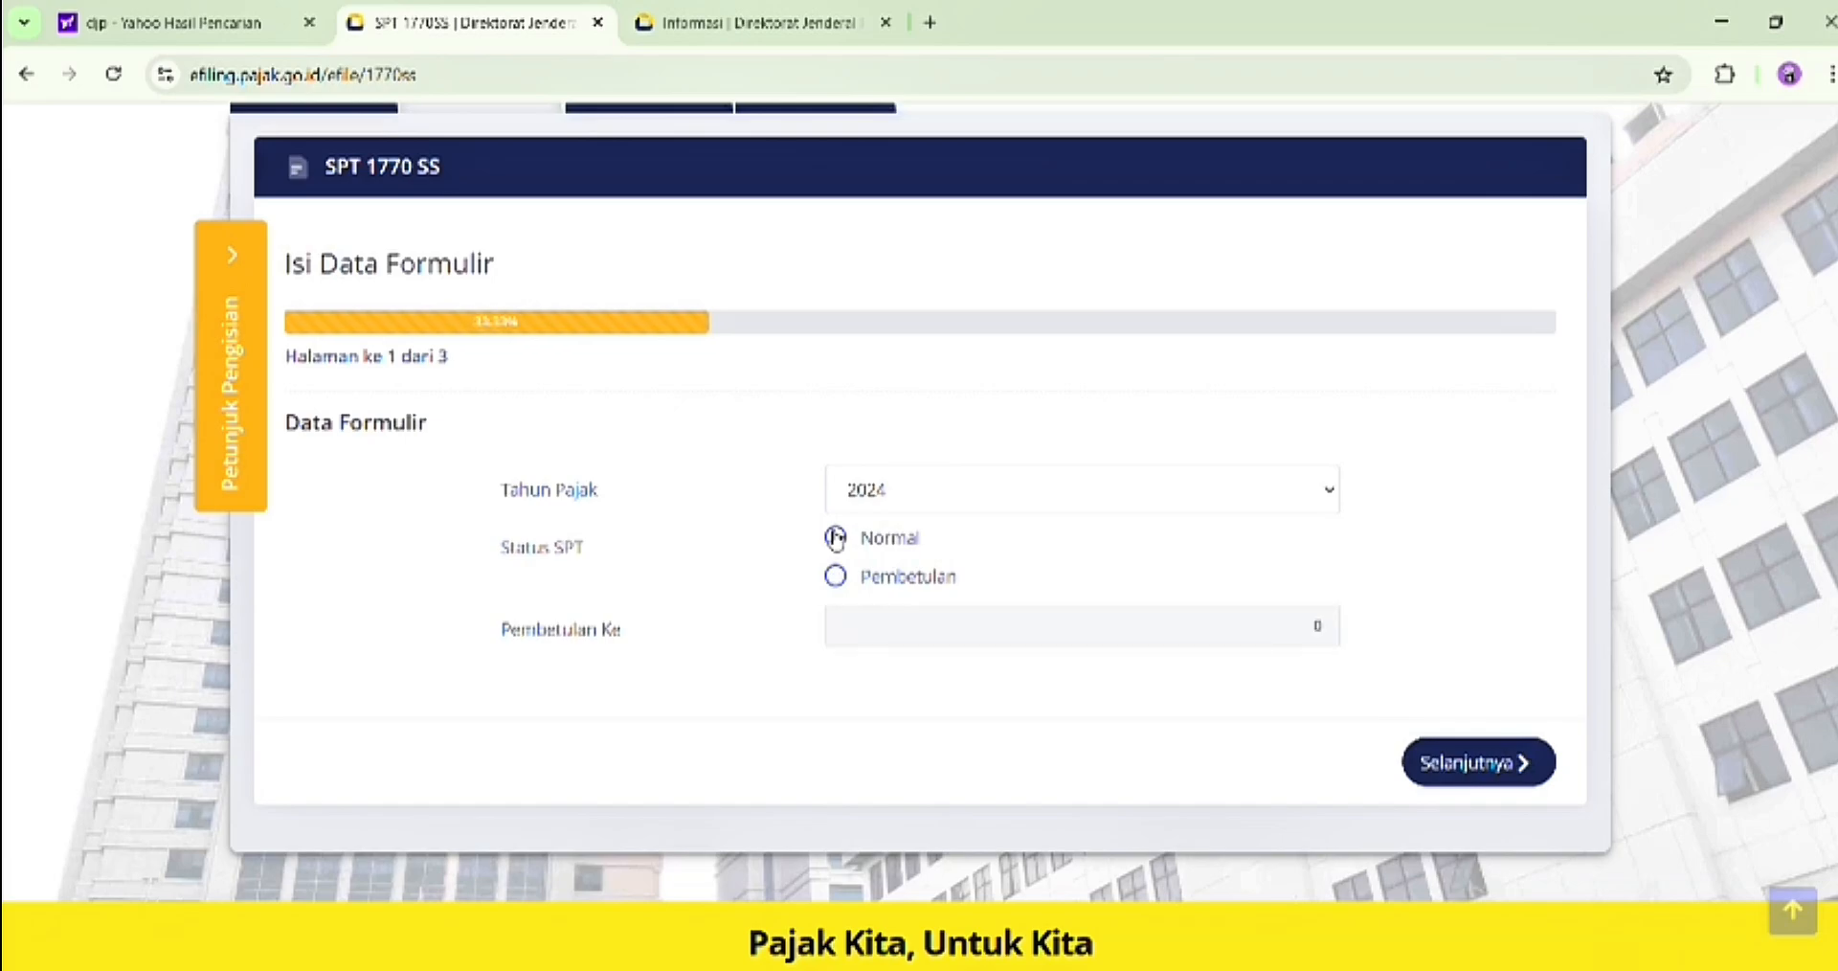
pyautogui.click(1501, 763)
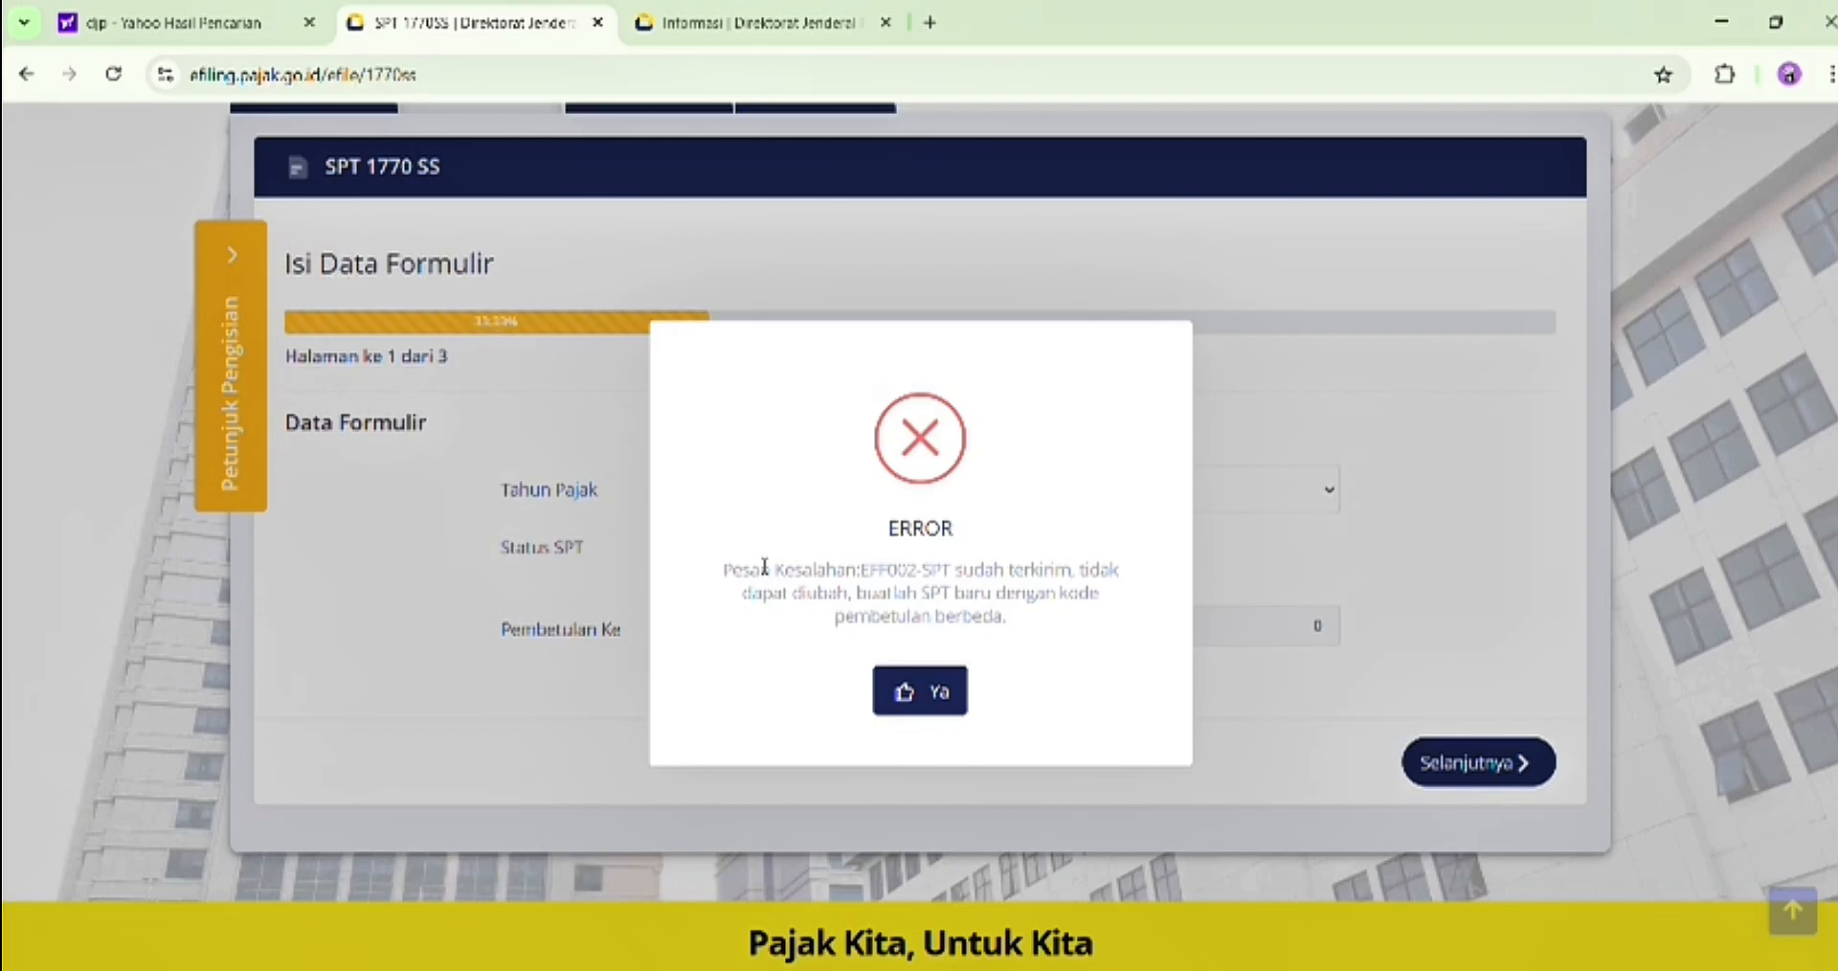
pyautogui.click(941, 699)
# View the electronic receipt (BPE) of the archived 2024 SPT 1770SS and close it
pyautogui.scroll(3, 671, 469)
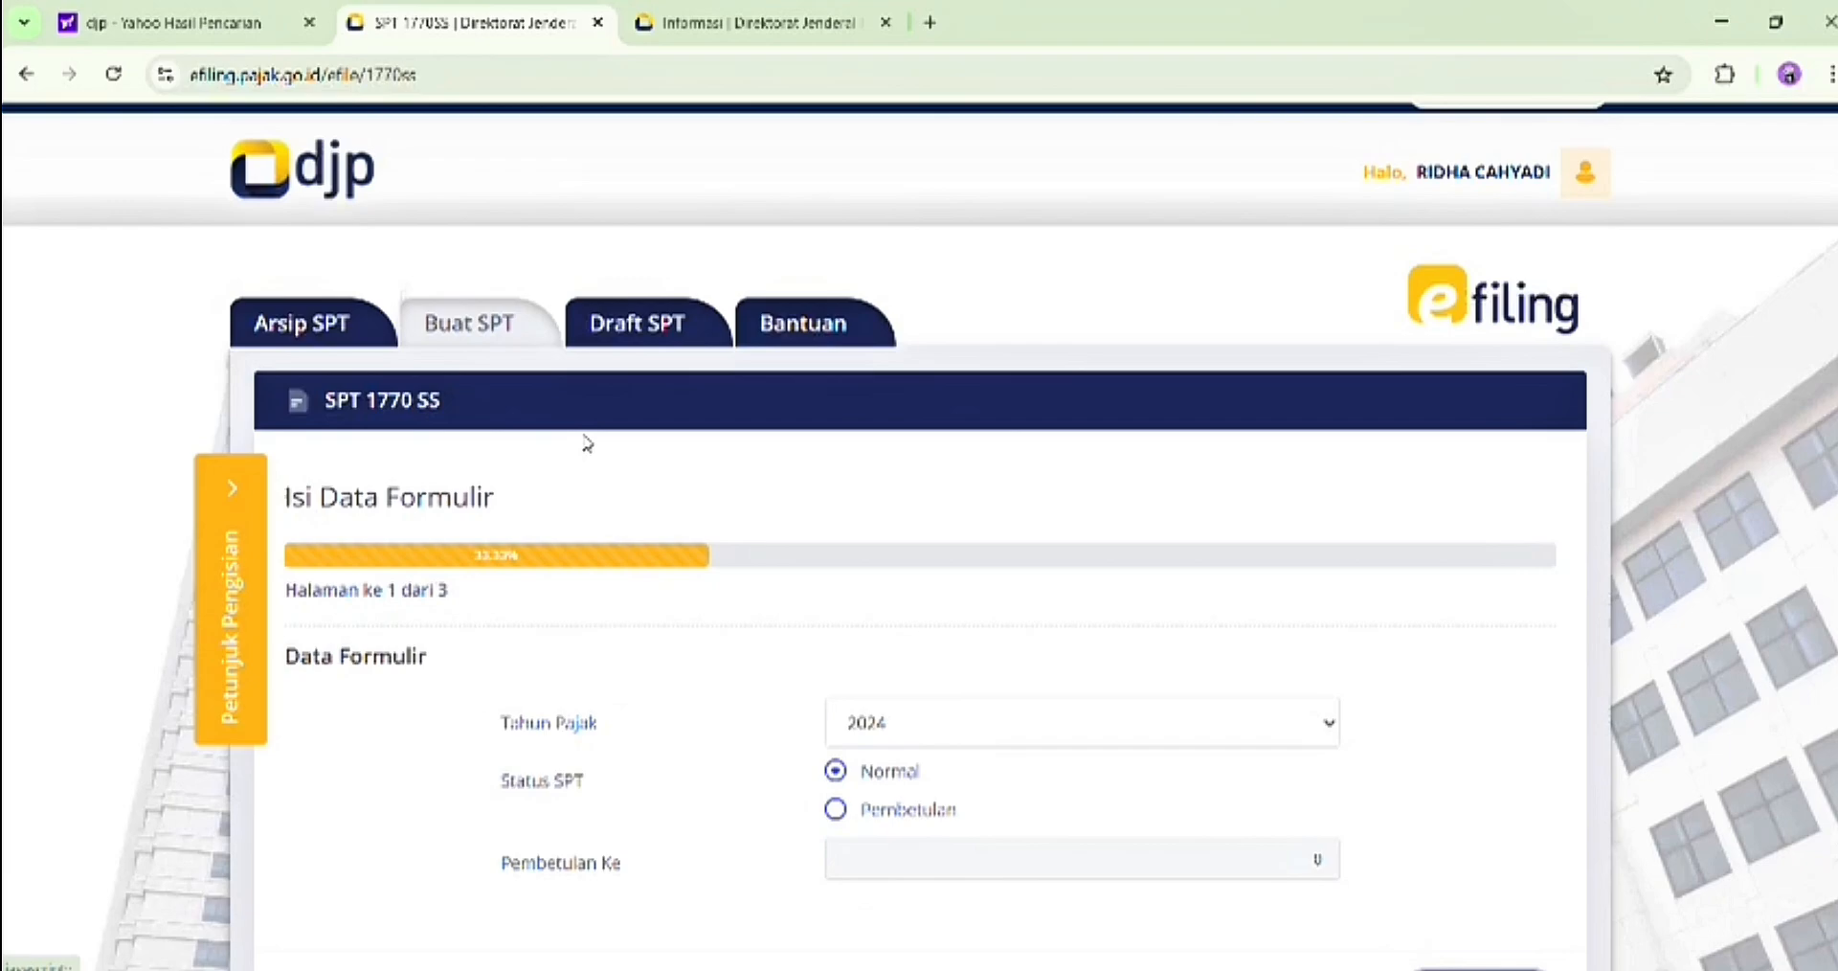
pyautogui.click(329, 335)
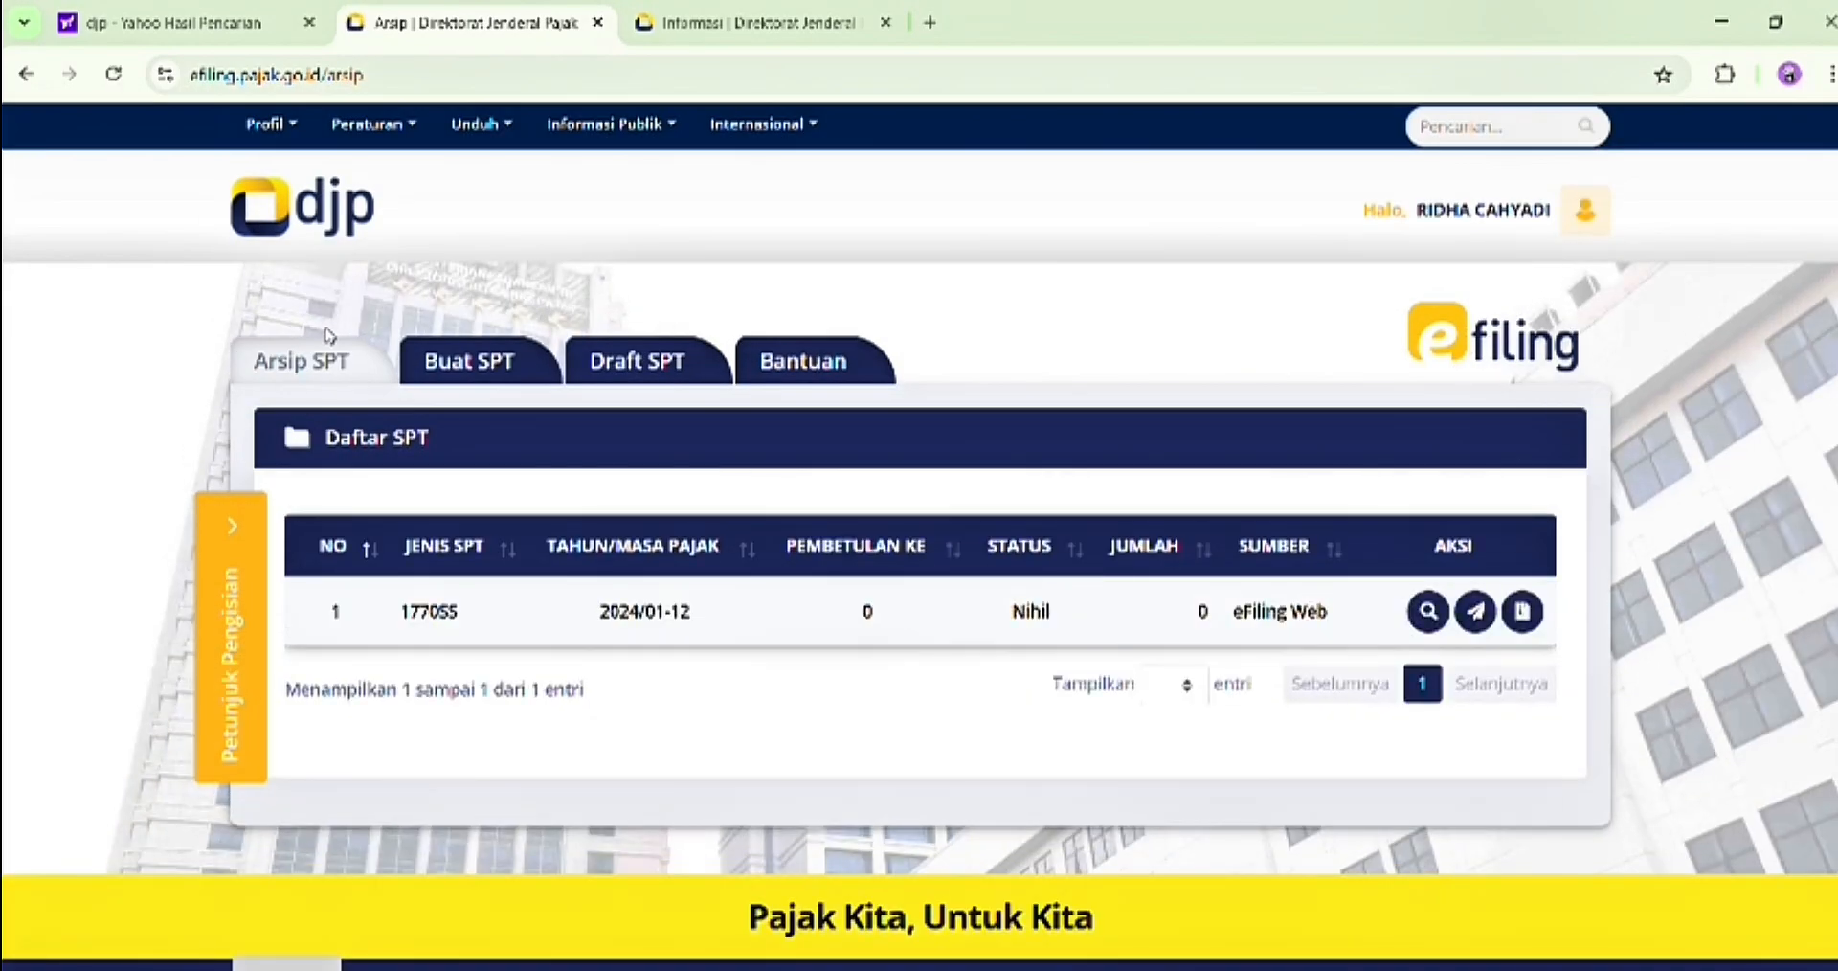
pyautogui.click(1522, 612)
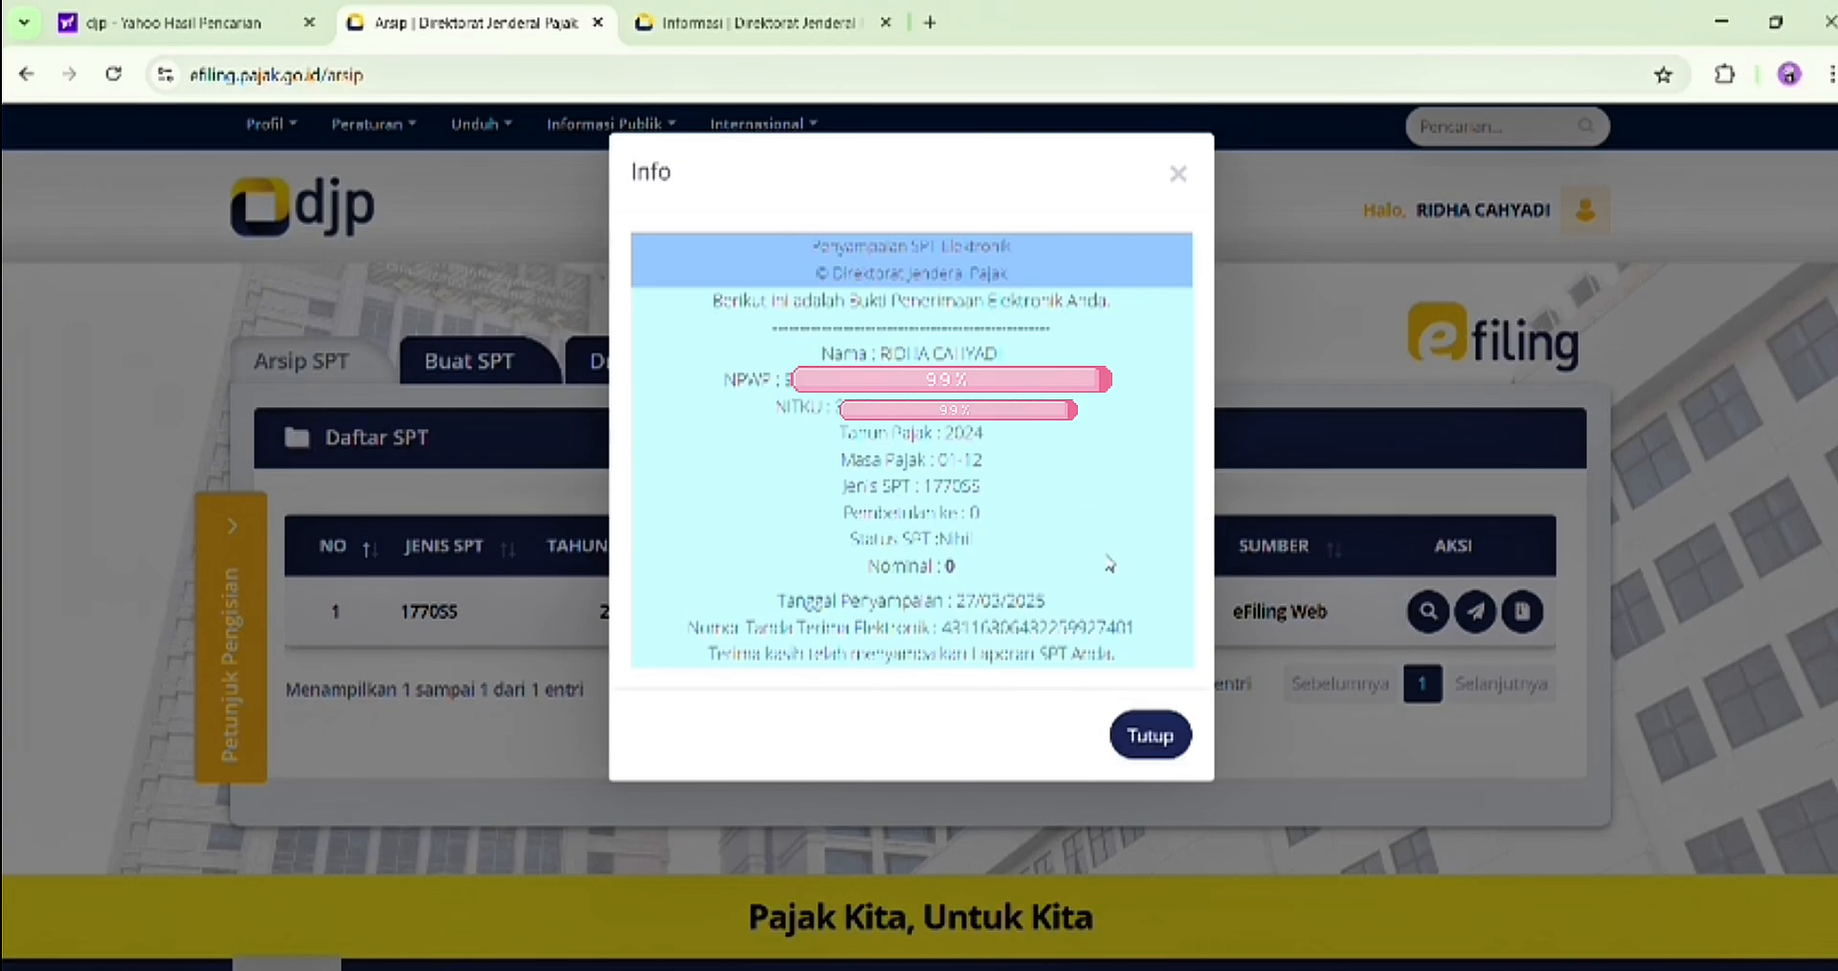
pyautogui.click(1144, 742)
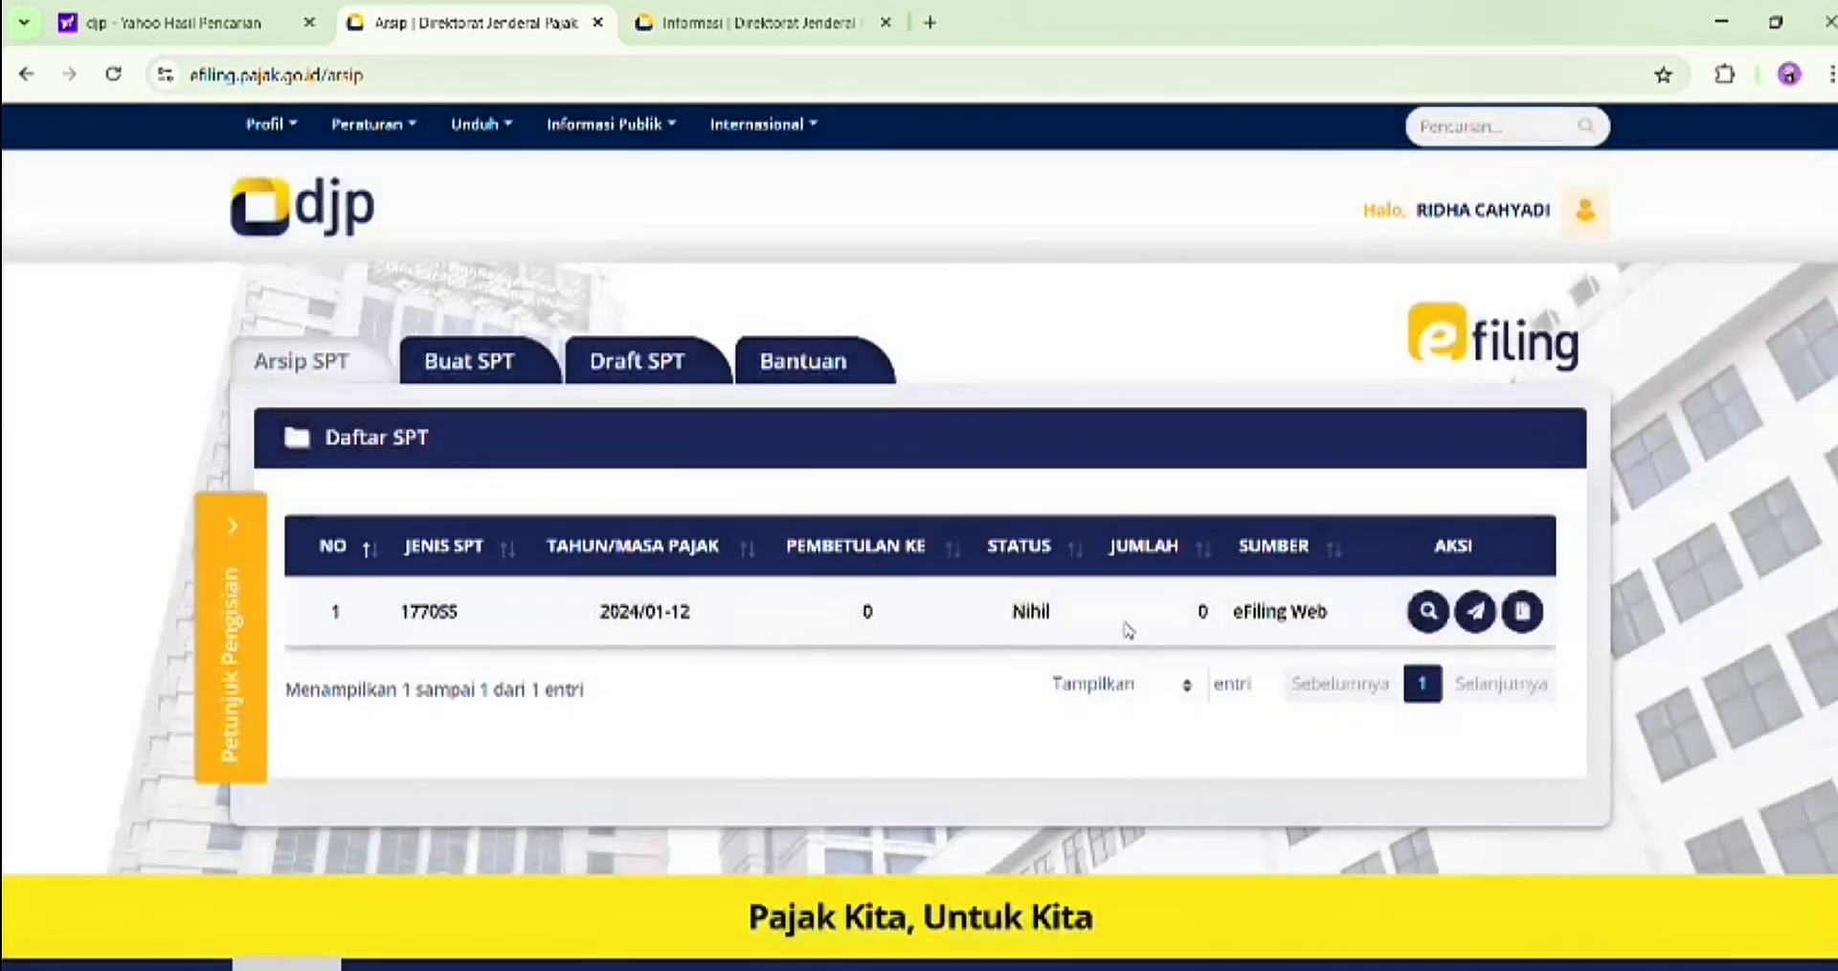
# Start another SPT 1770 SS, answering Tidak to running a business, and submit its form data for 2024 as Pembetulan number 1
pyautogui.click(520, 362)
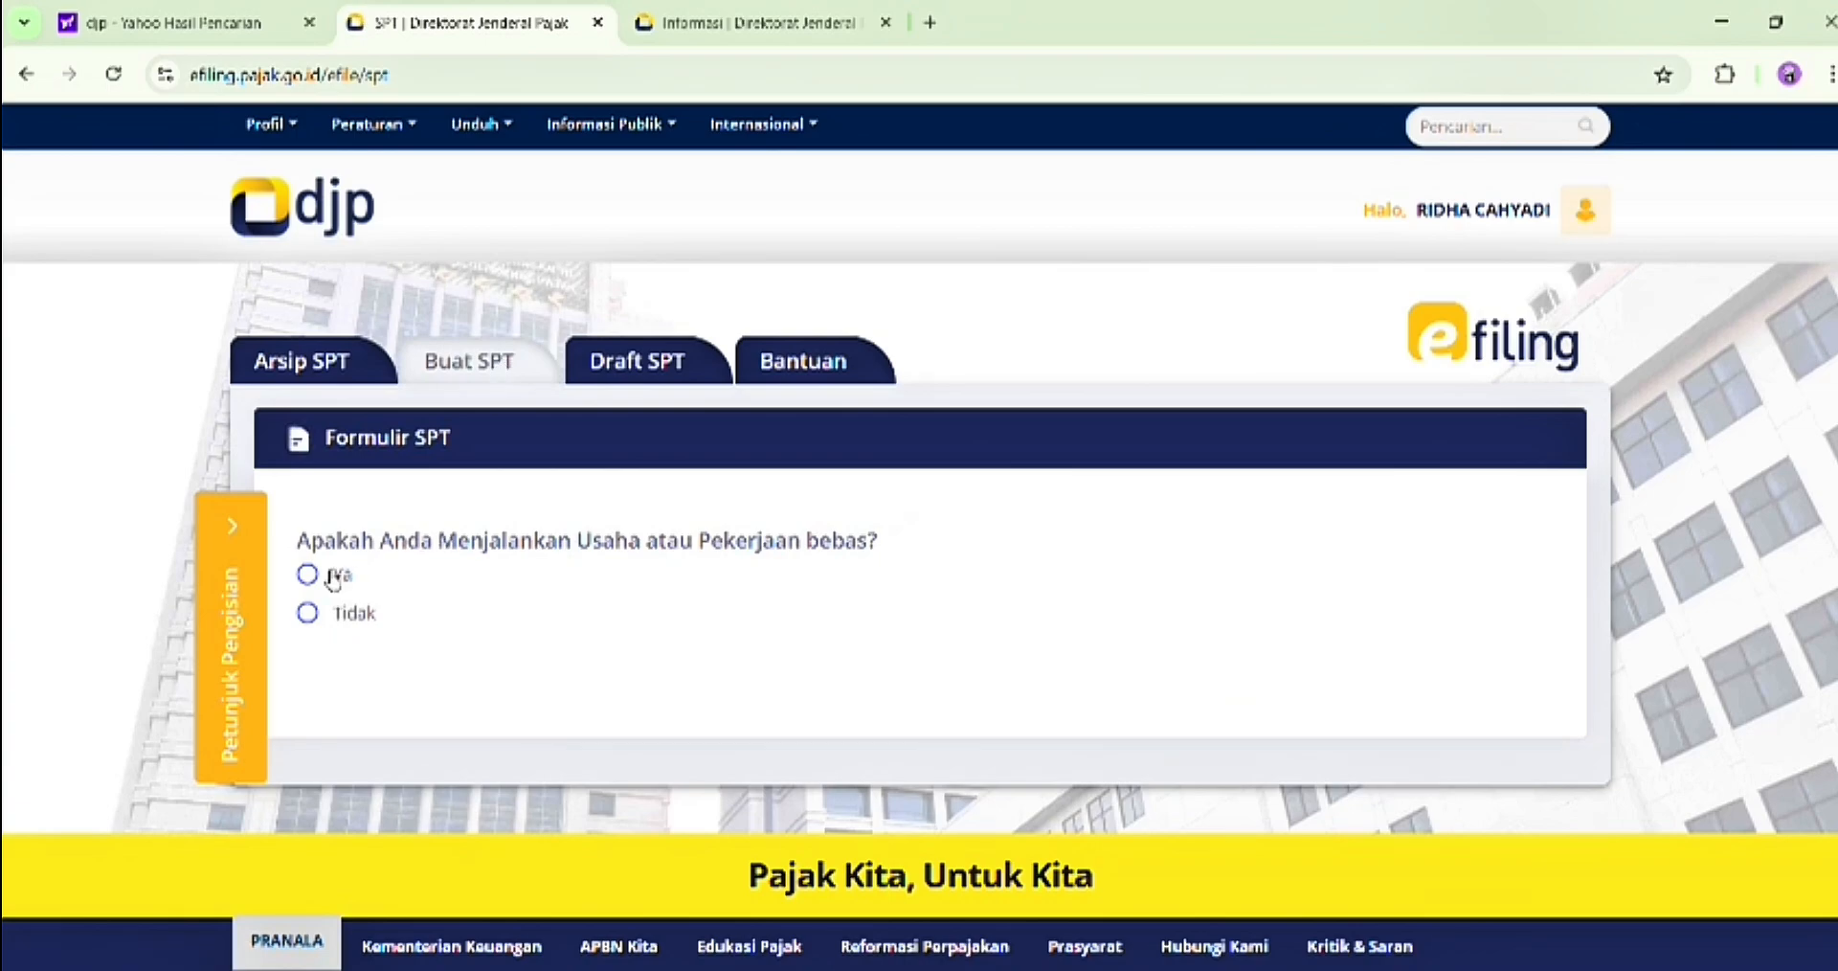
pyautogui.click(306, 613)
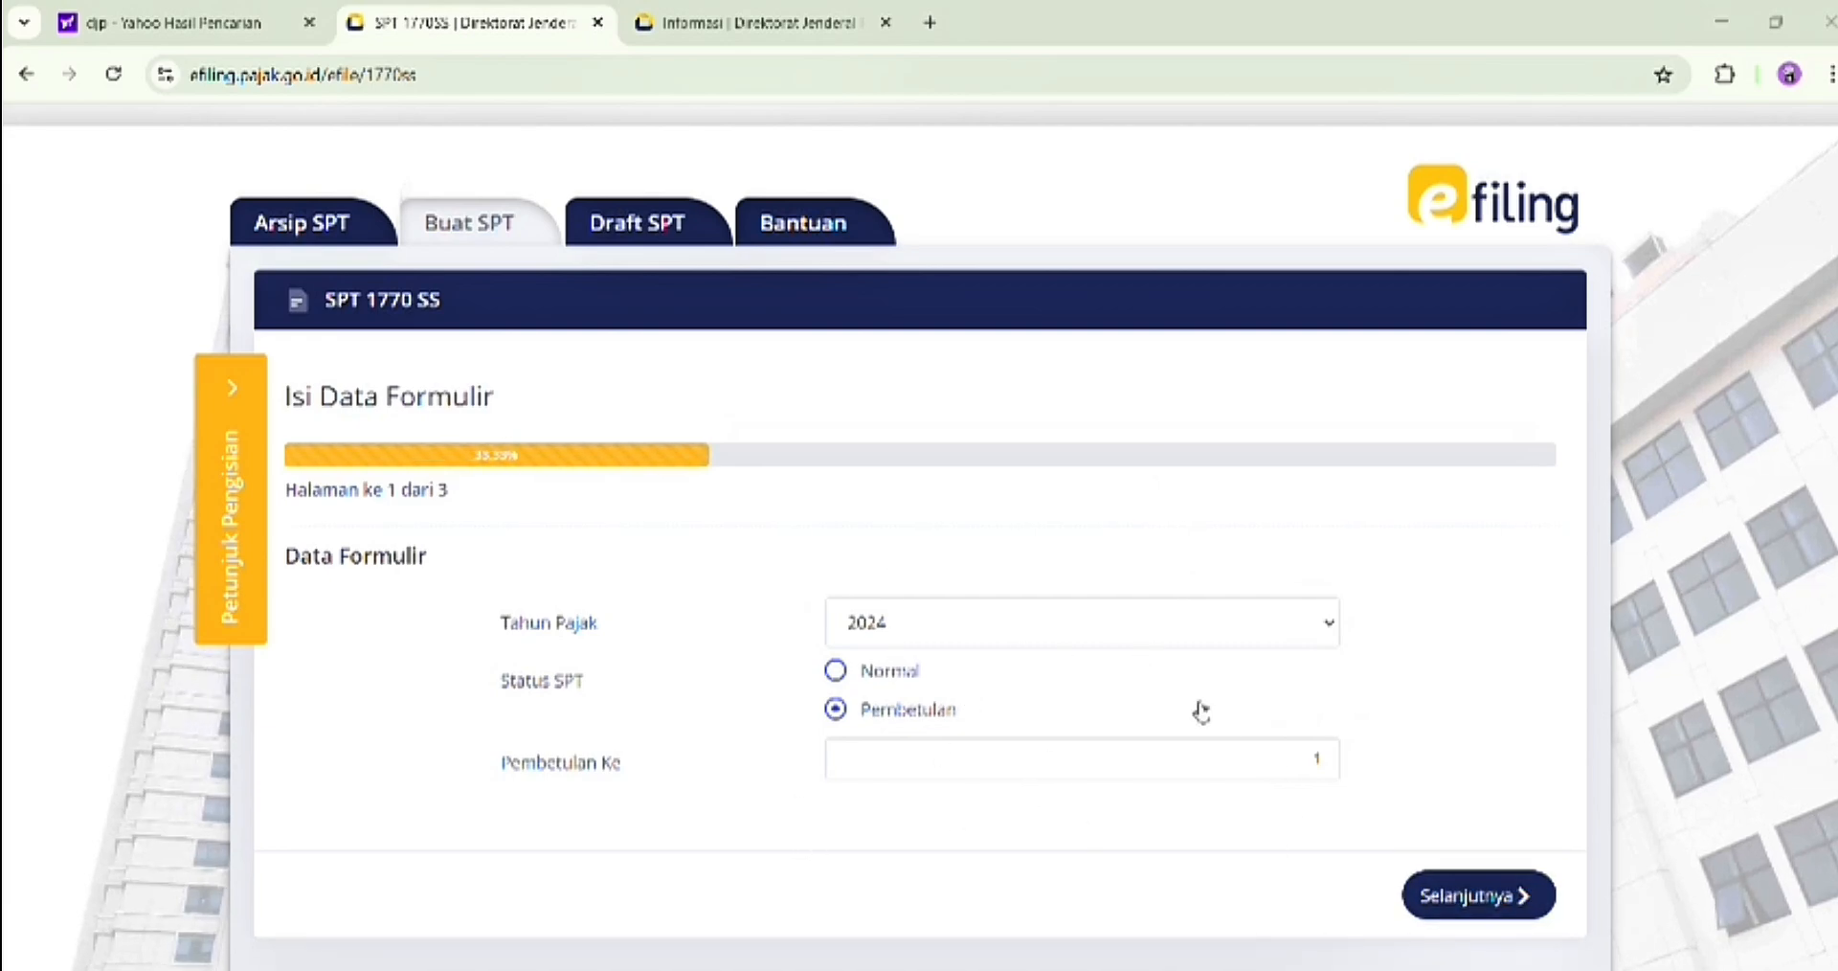
pyautogui.click(1518, 916)
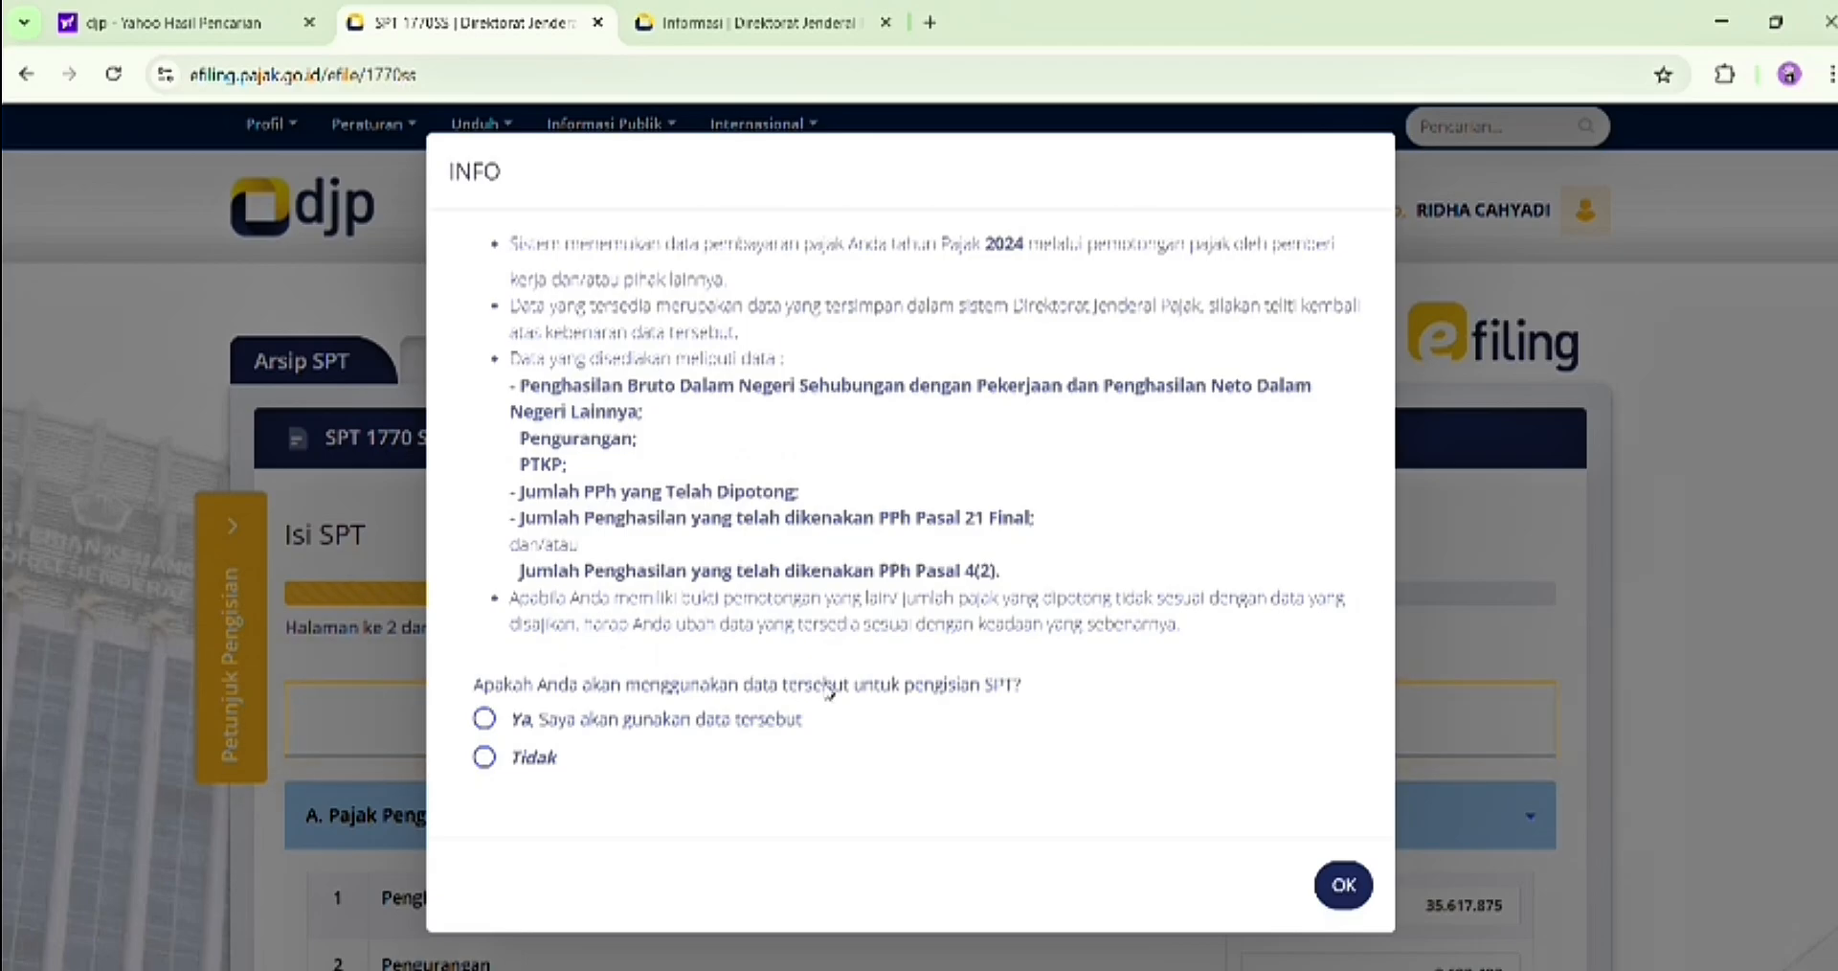
# Accept the system's stored tax data and complete section A with TK/0 Tidak Kawin Tidak Ada Tanggungan as the non-taxable income status
pyautogui.click(485, 721)
pyautogui.click(1341, 886)
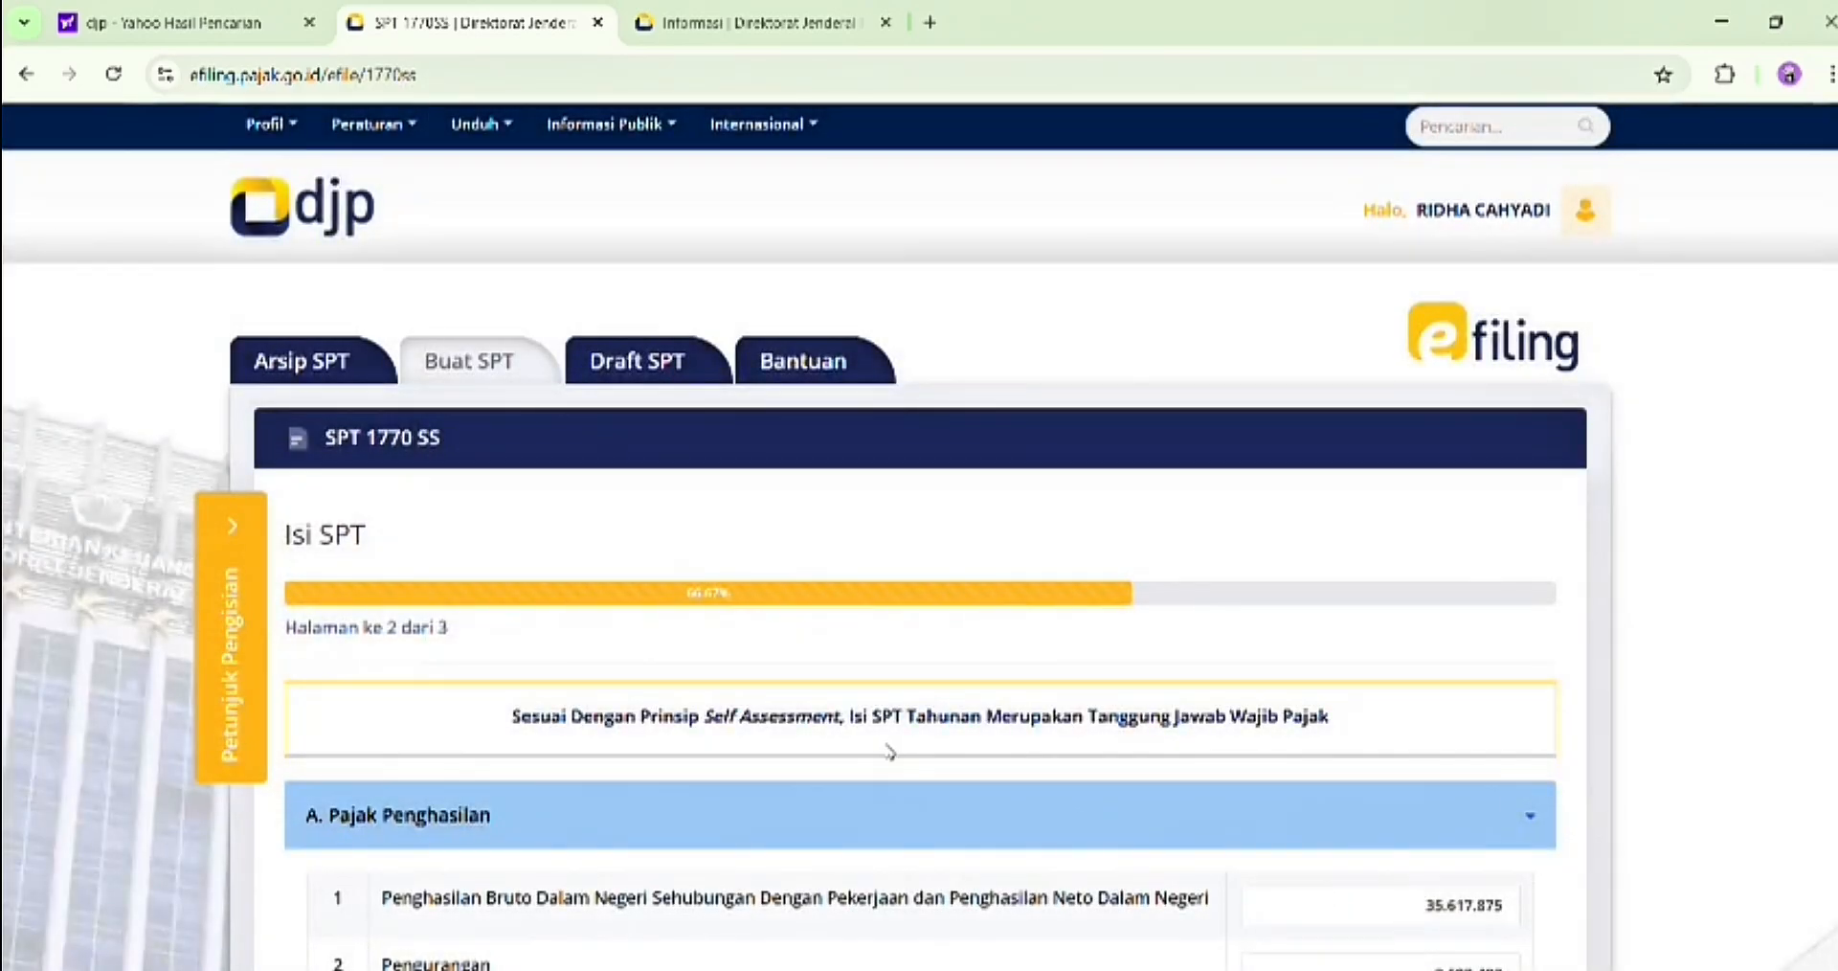
pyautogui.scroll(-5, 891, 751)
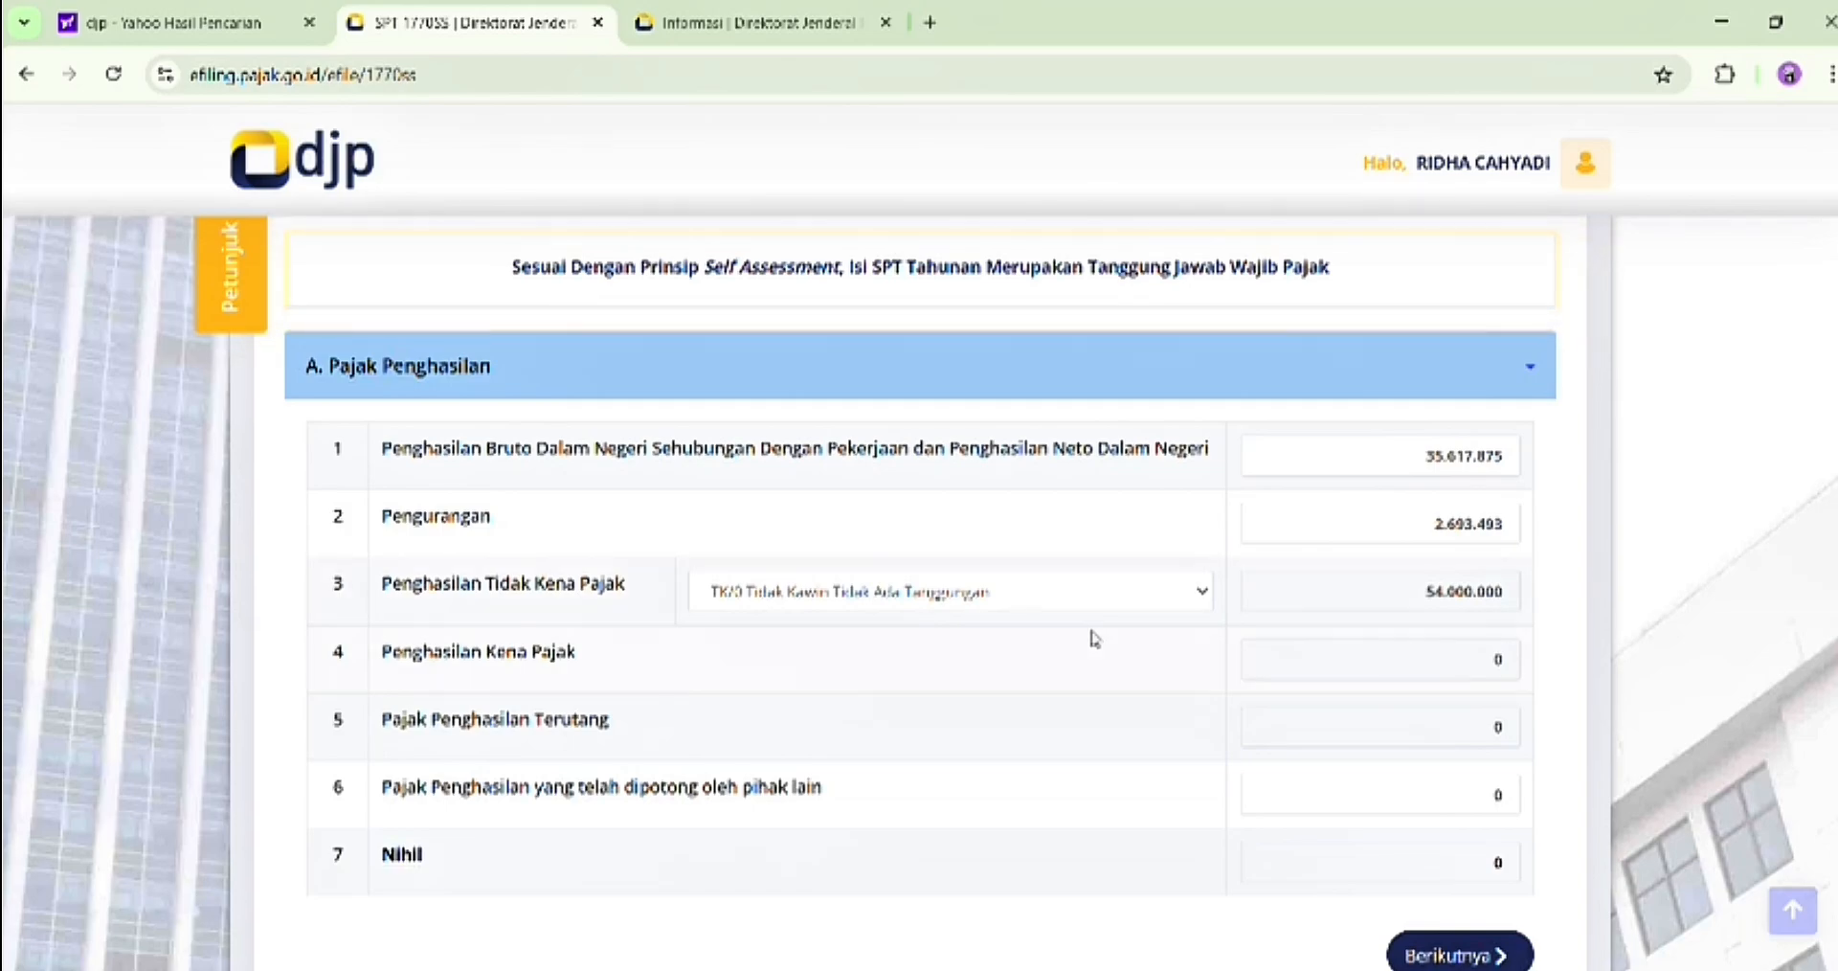
pyautogui.click(1201, 595)
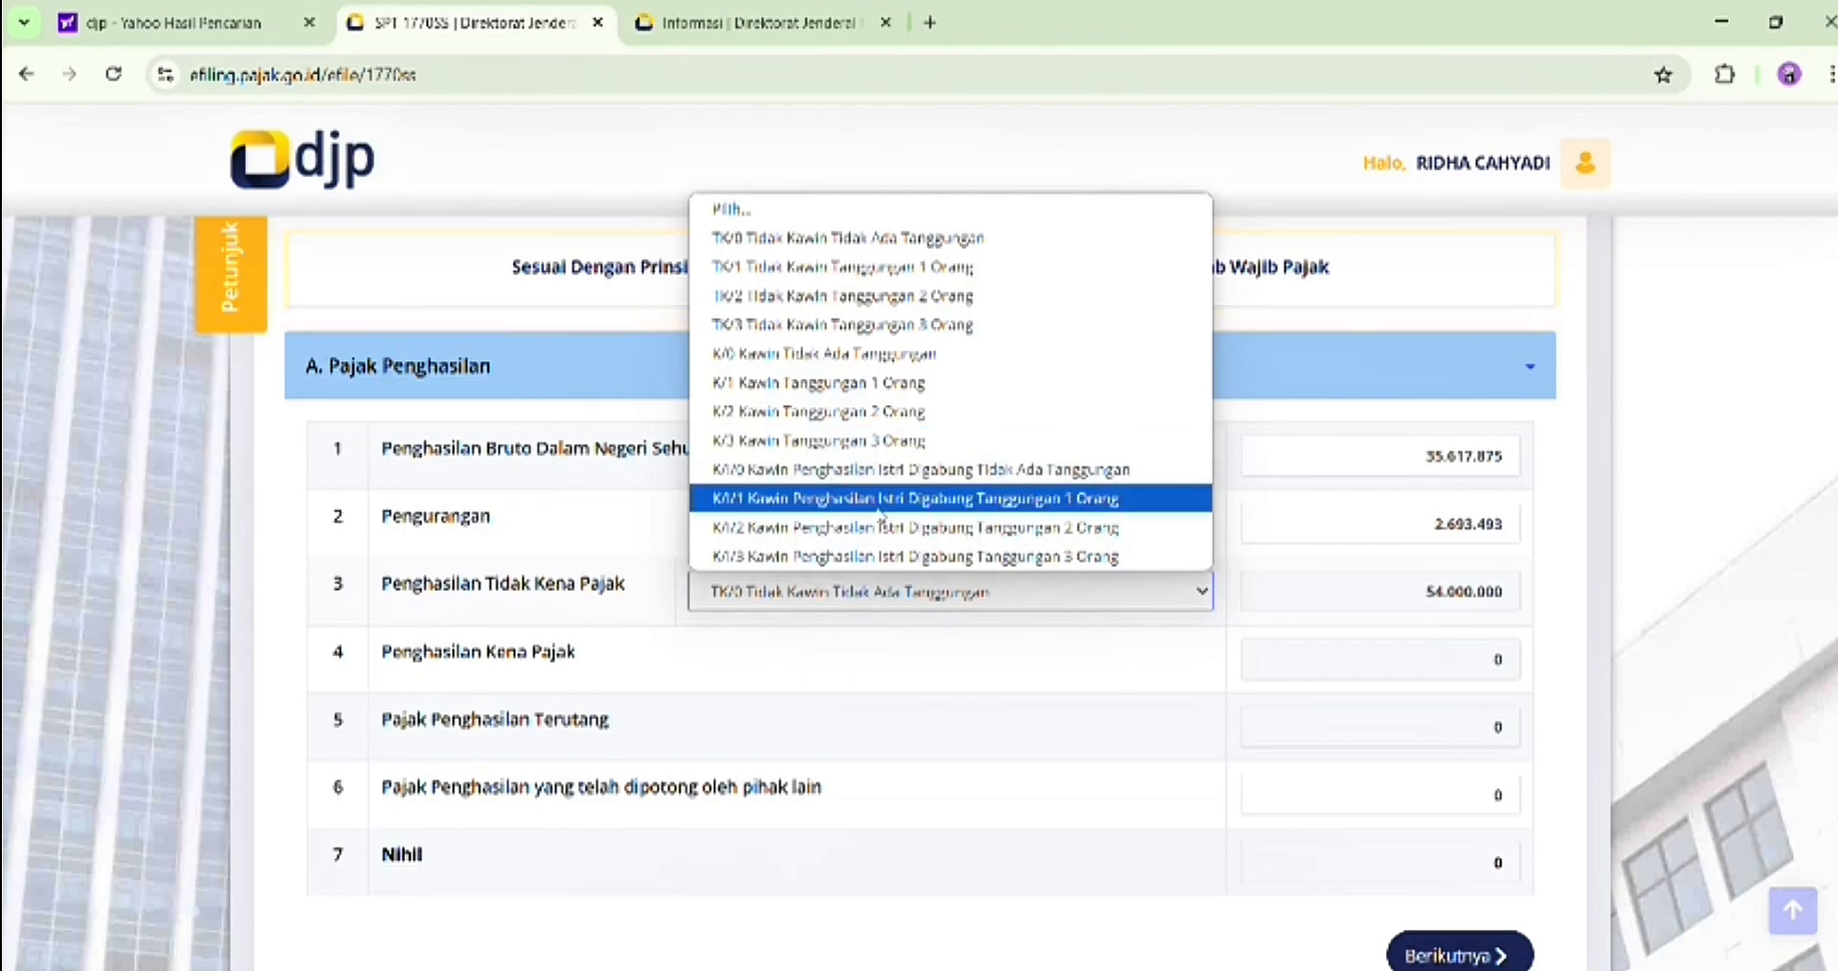
pyautogui.click(845, 238)
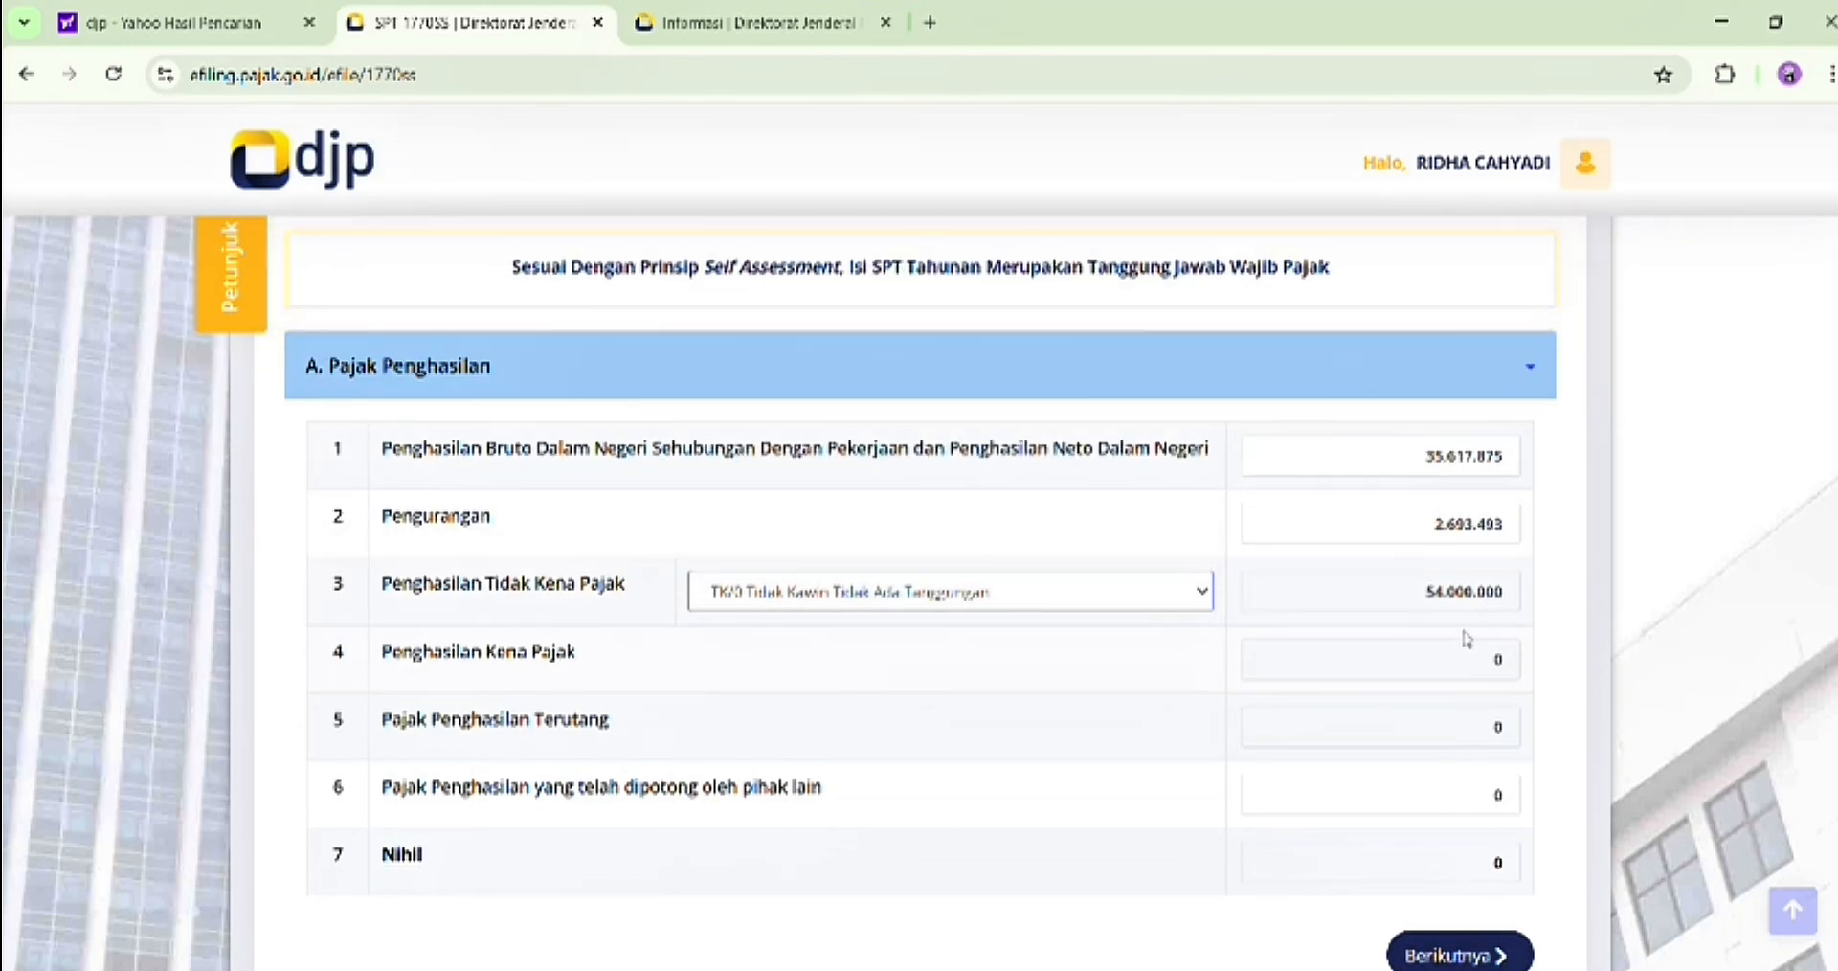
pyautogui.scroll(-1, 1325, 587)
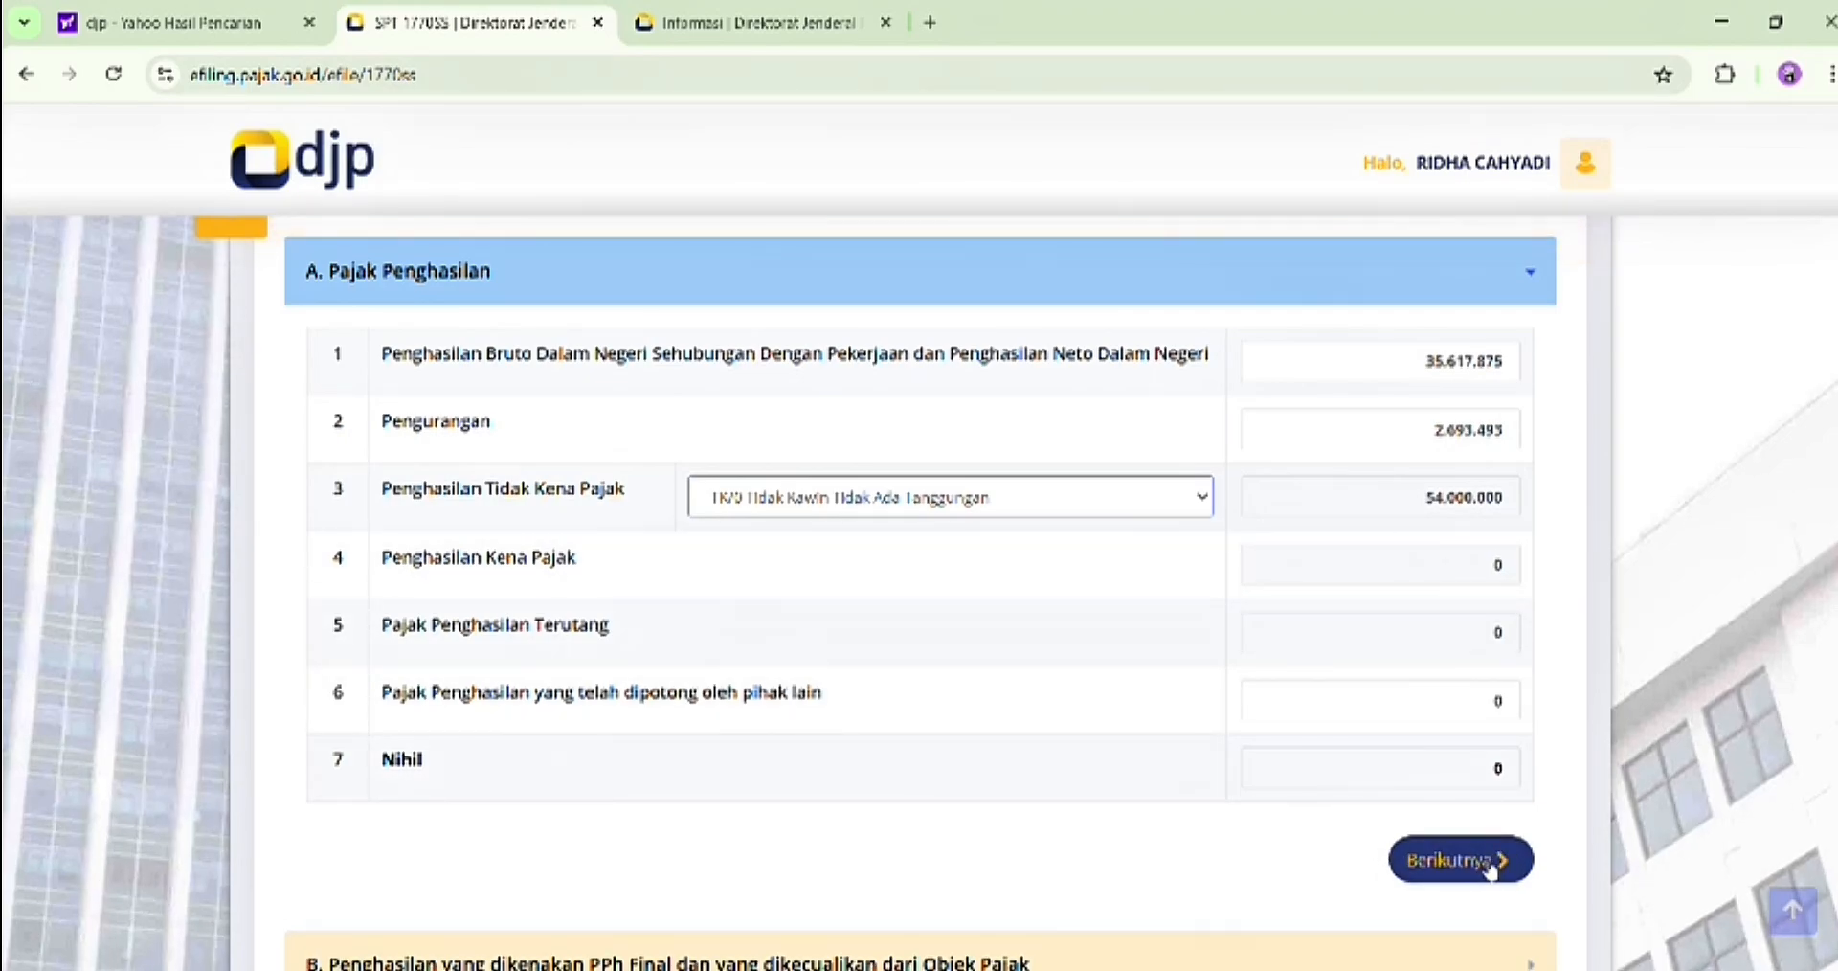
pyautogui.click(1489, 867)
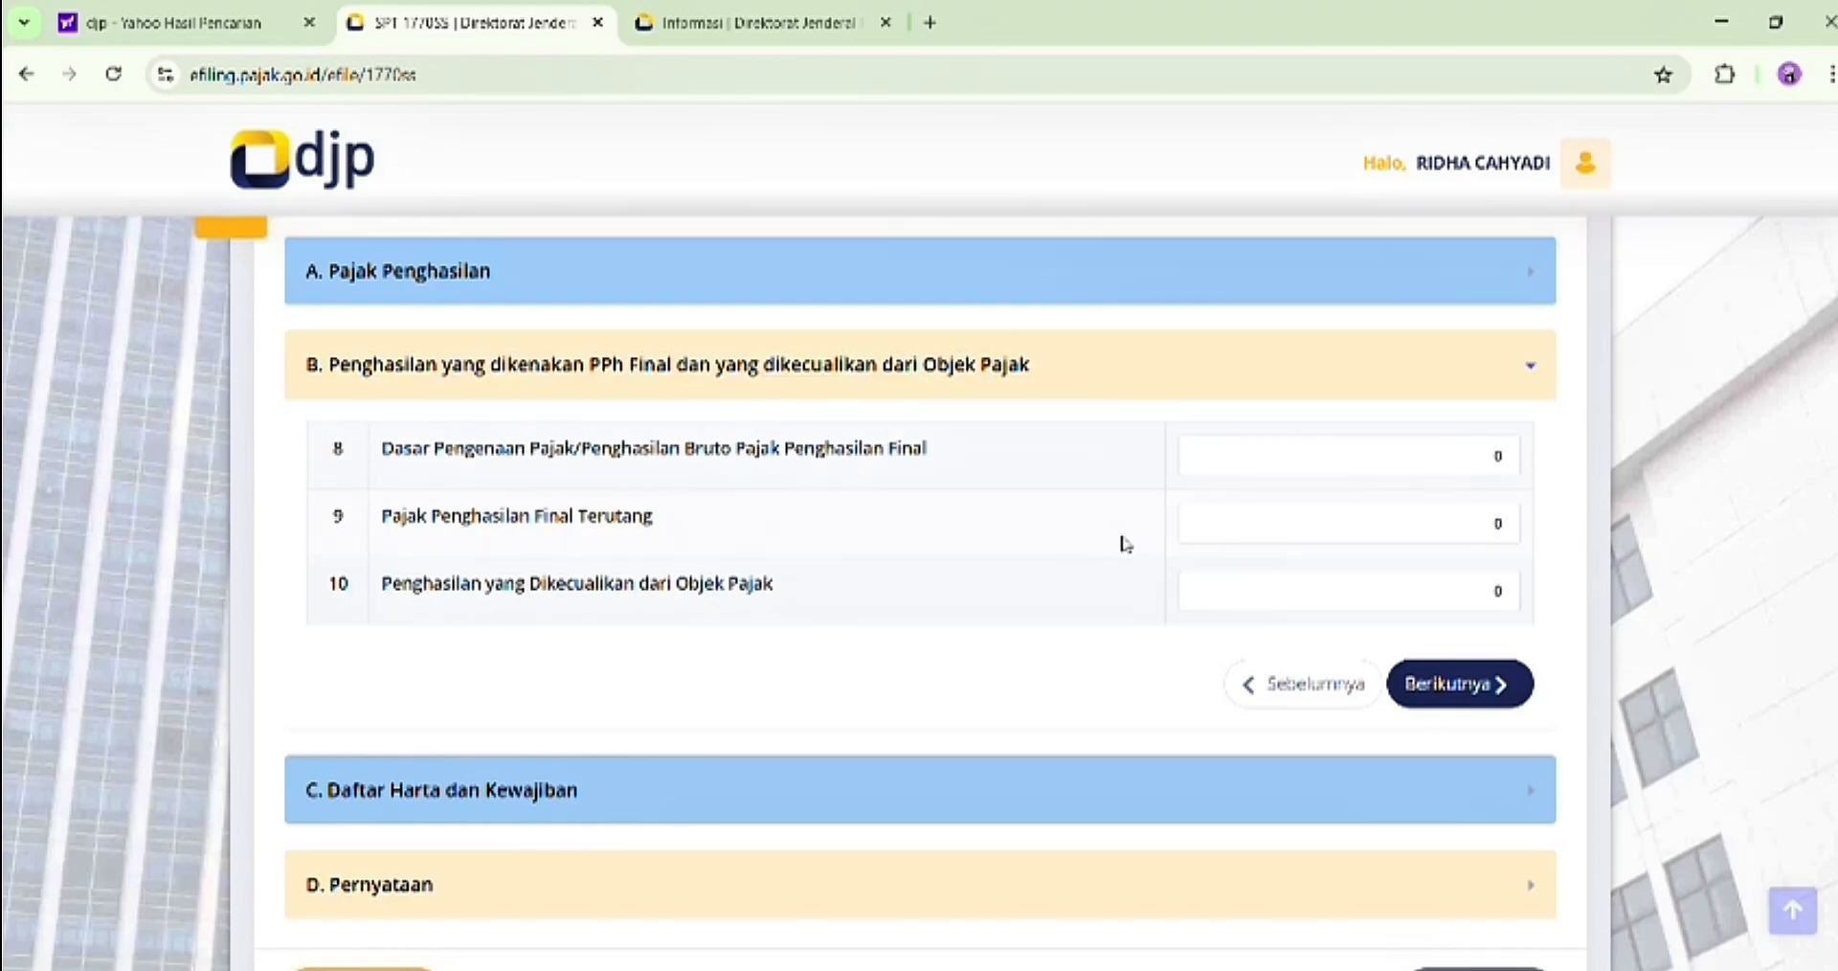
# Proceed through section B on final-taxed income and section C on assets and liabilities, leaving all amounts at 0
pyautogui.click(1424, 702)
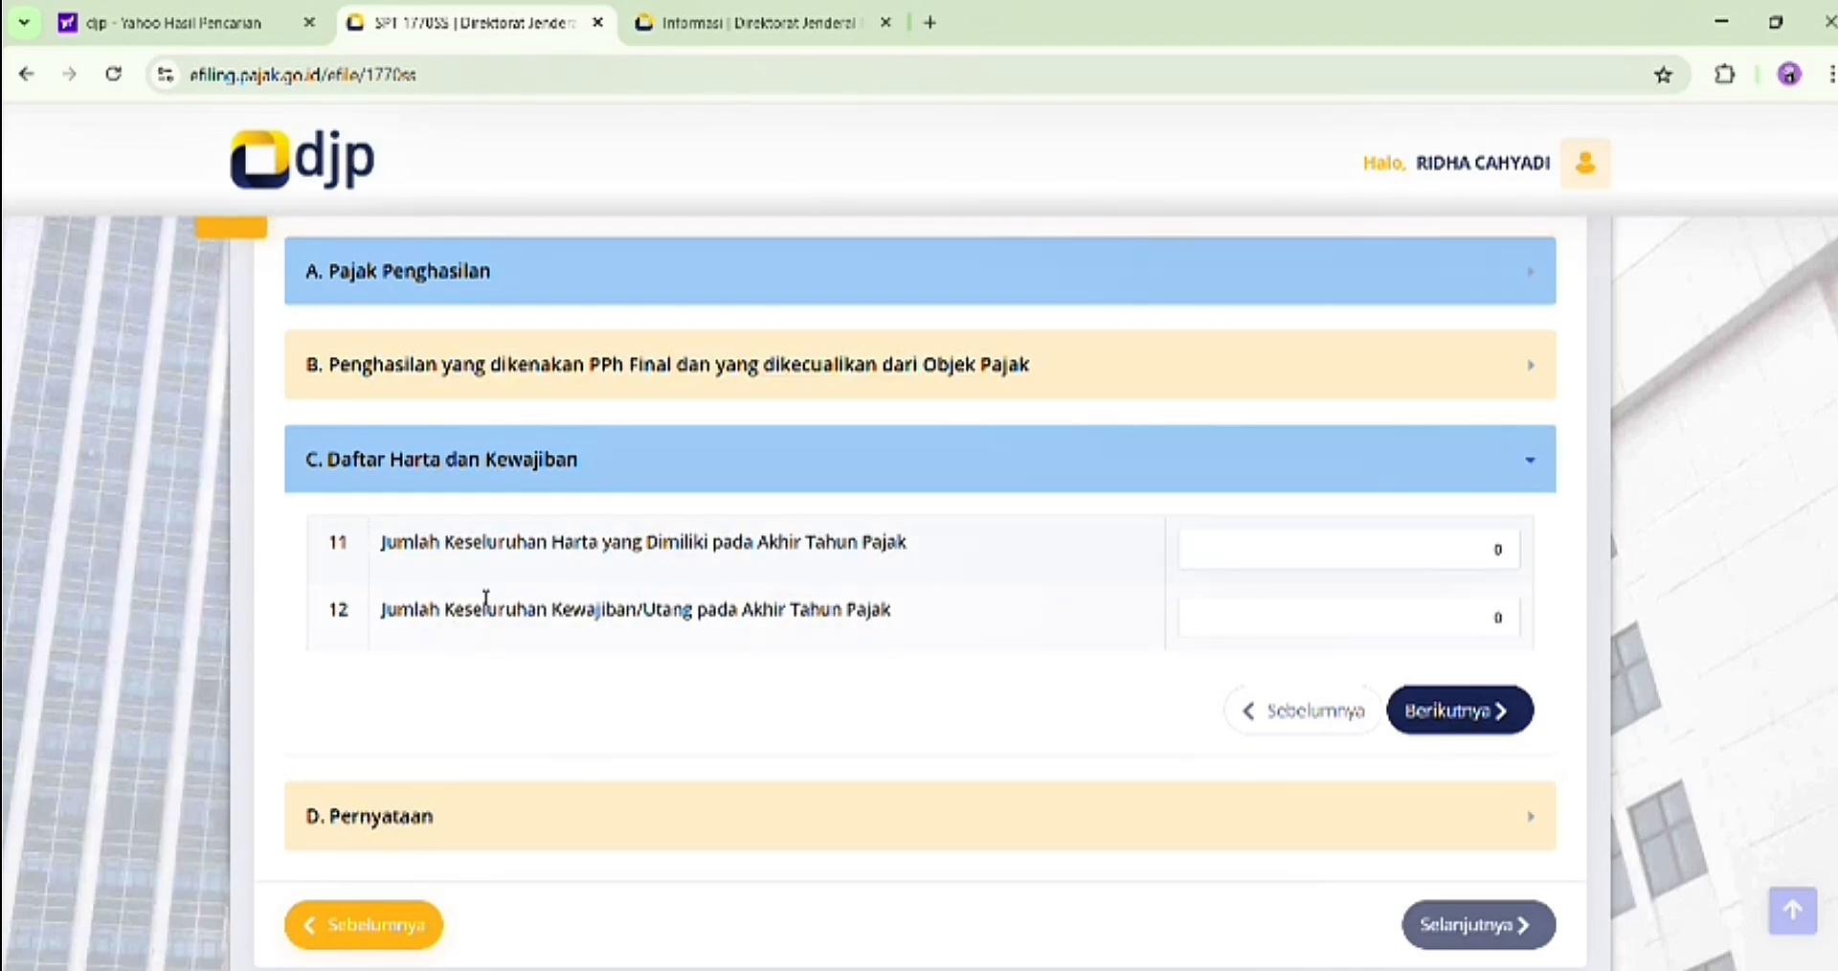
pyautogui.scroll(-1, 487, 598)
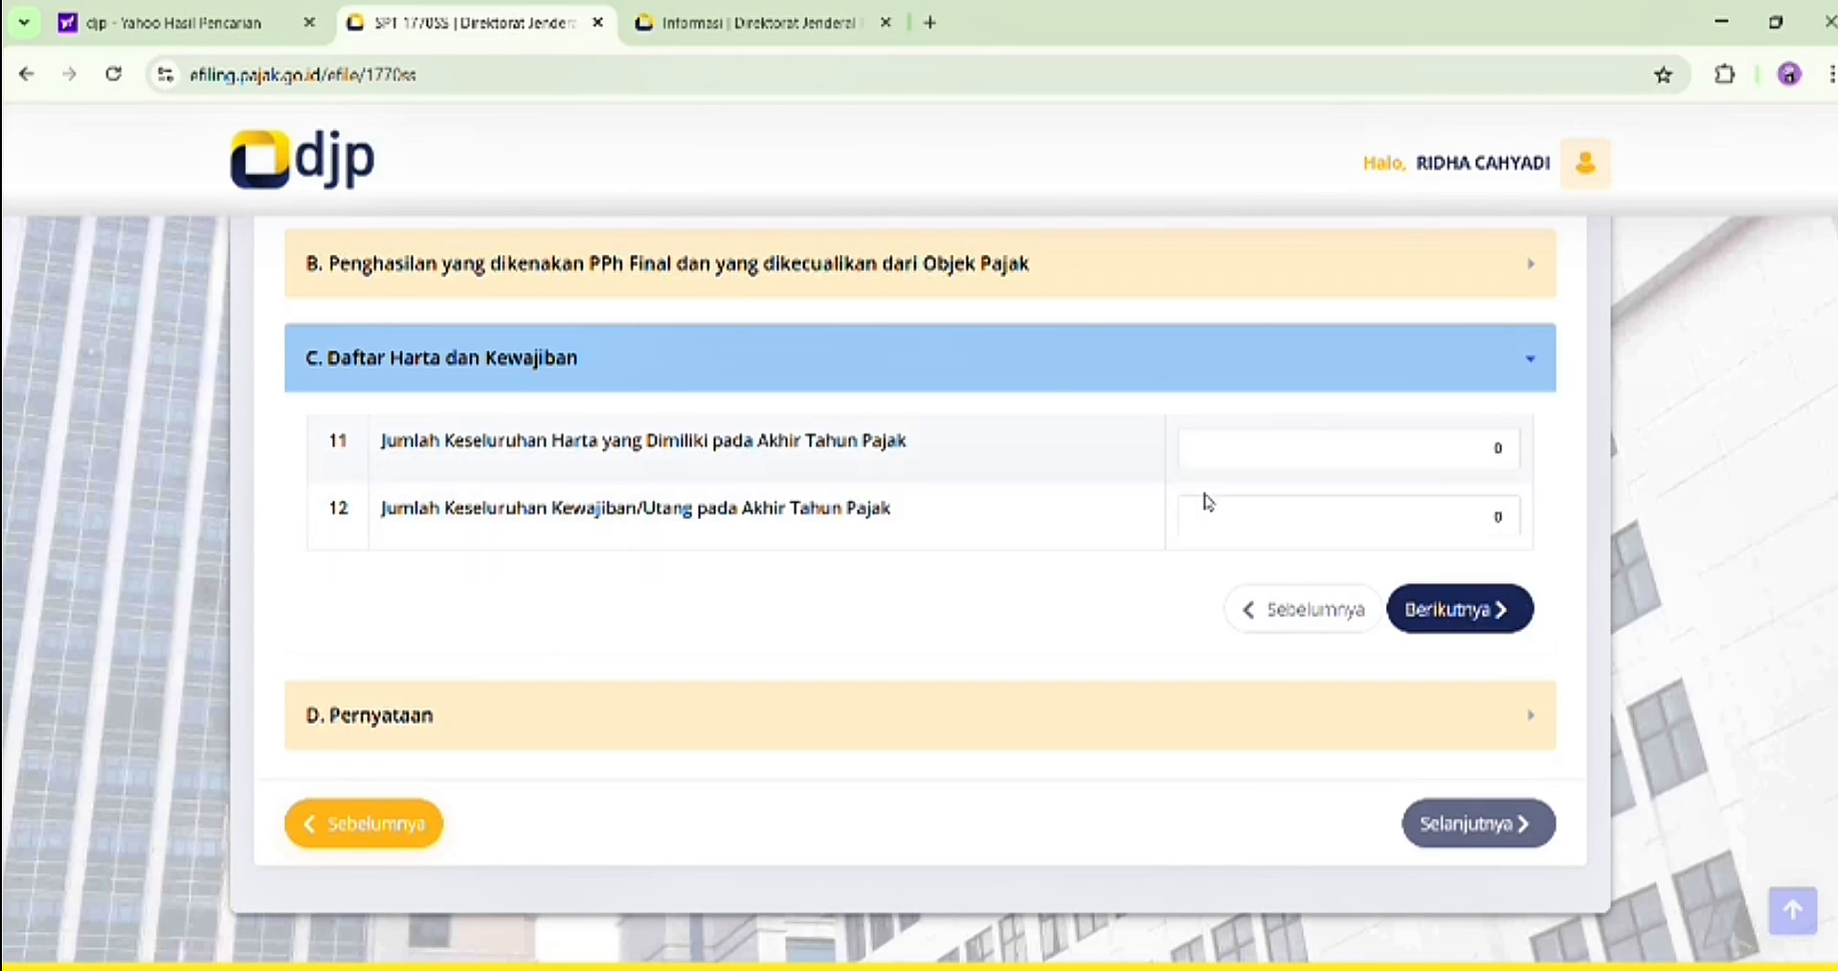
pyautogui.click(1436, 610)
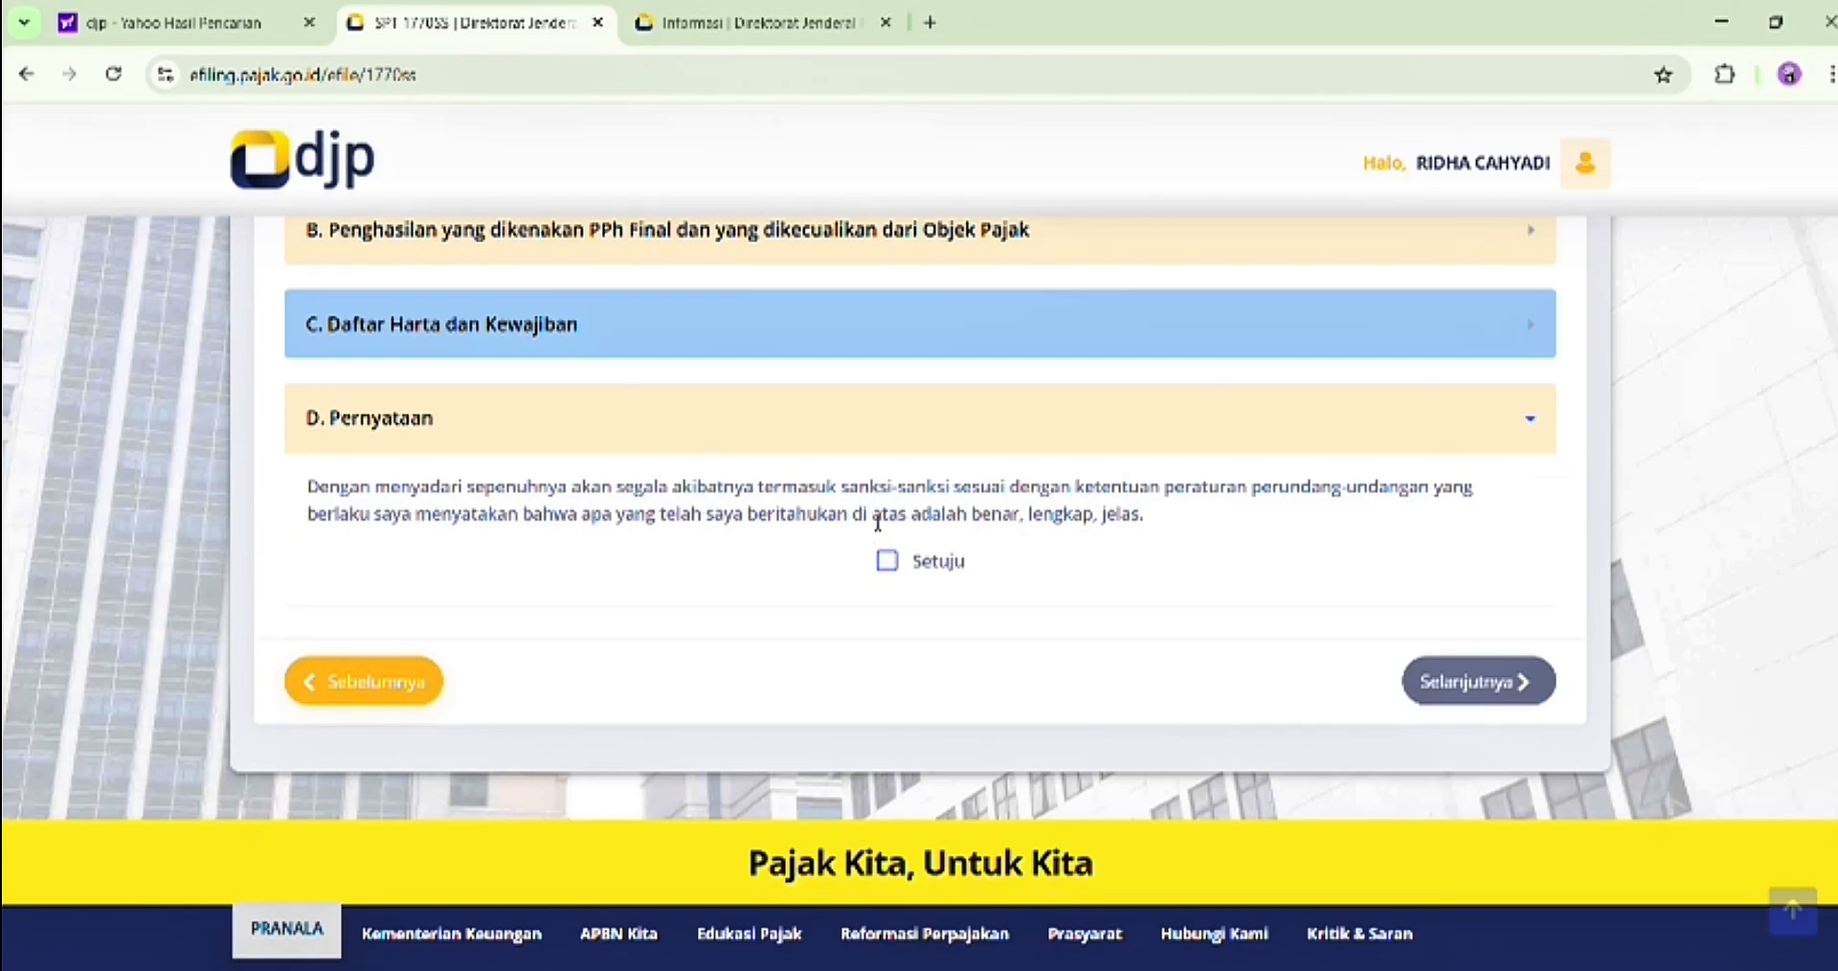
# Agree to the declaration in section D and proceed to the Kirim SPT page
pyautogui.click(887, 562)
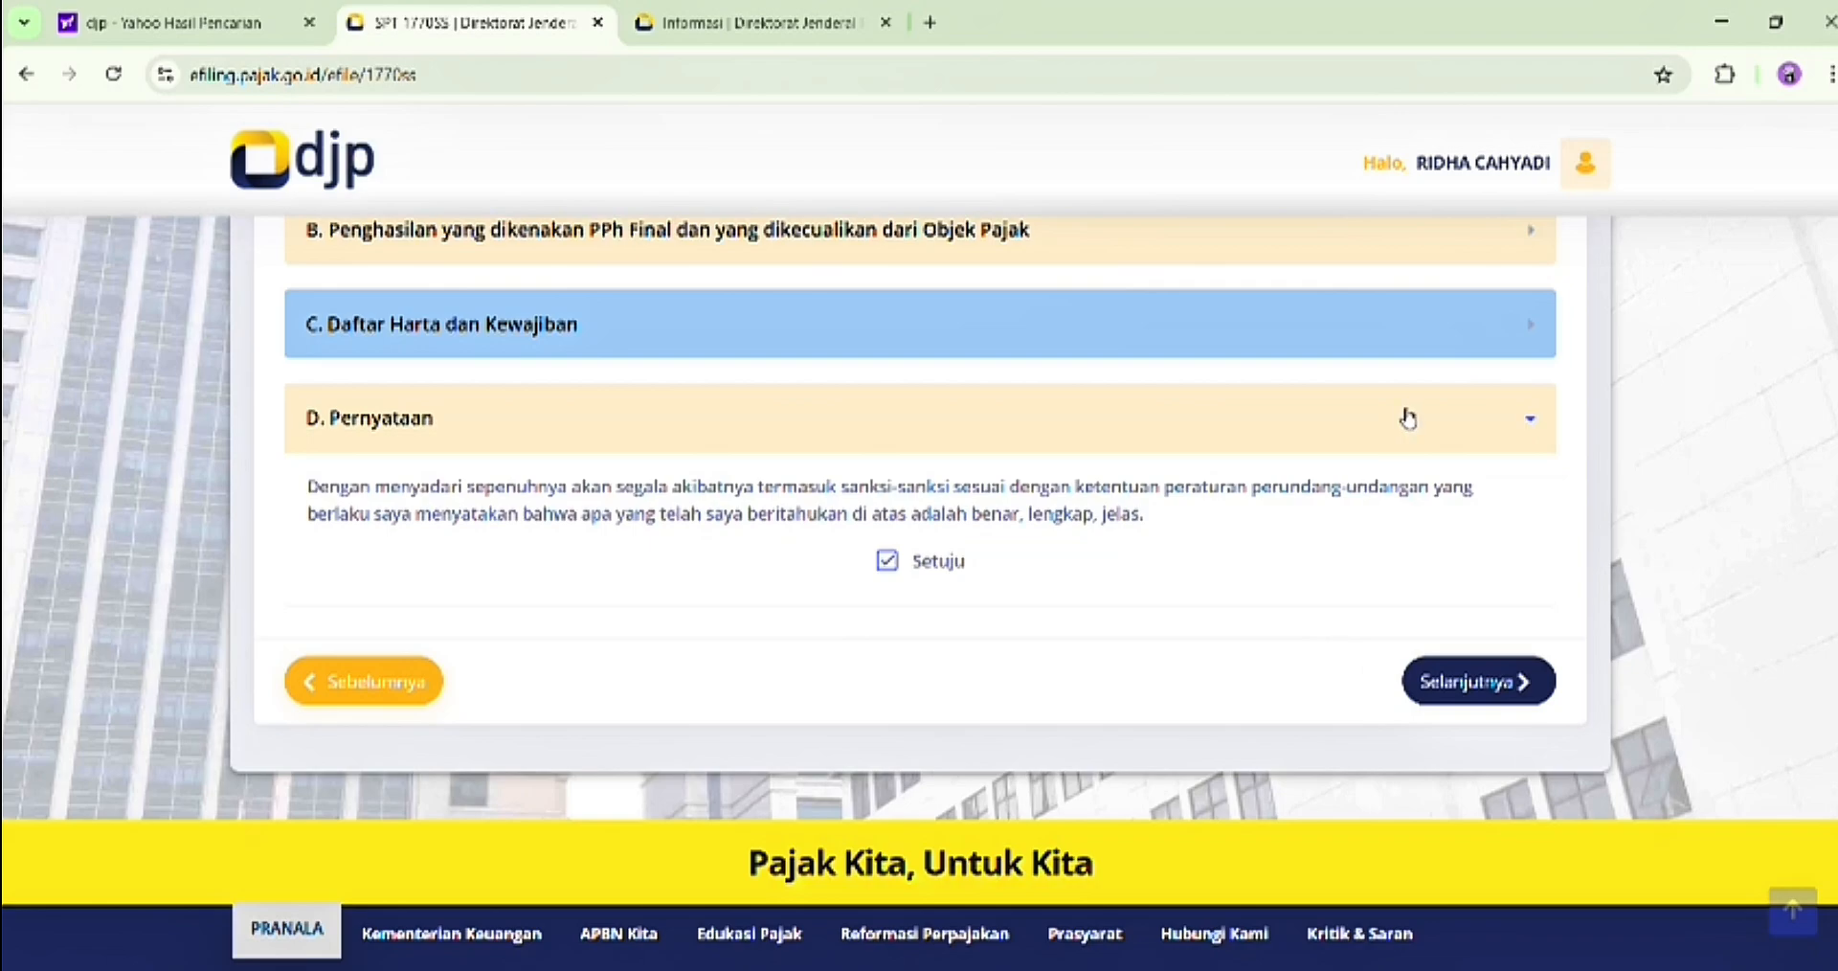
pyautogui.click(1422, 684)
pyautogui.scroll(-3, 1038, 537)
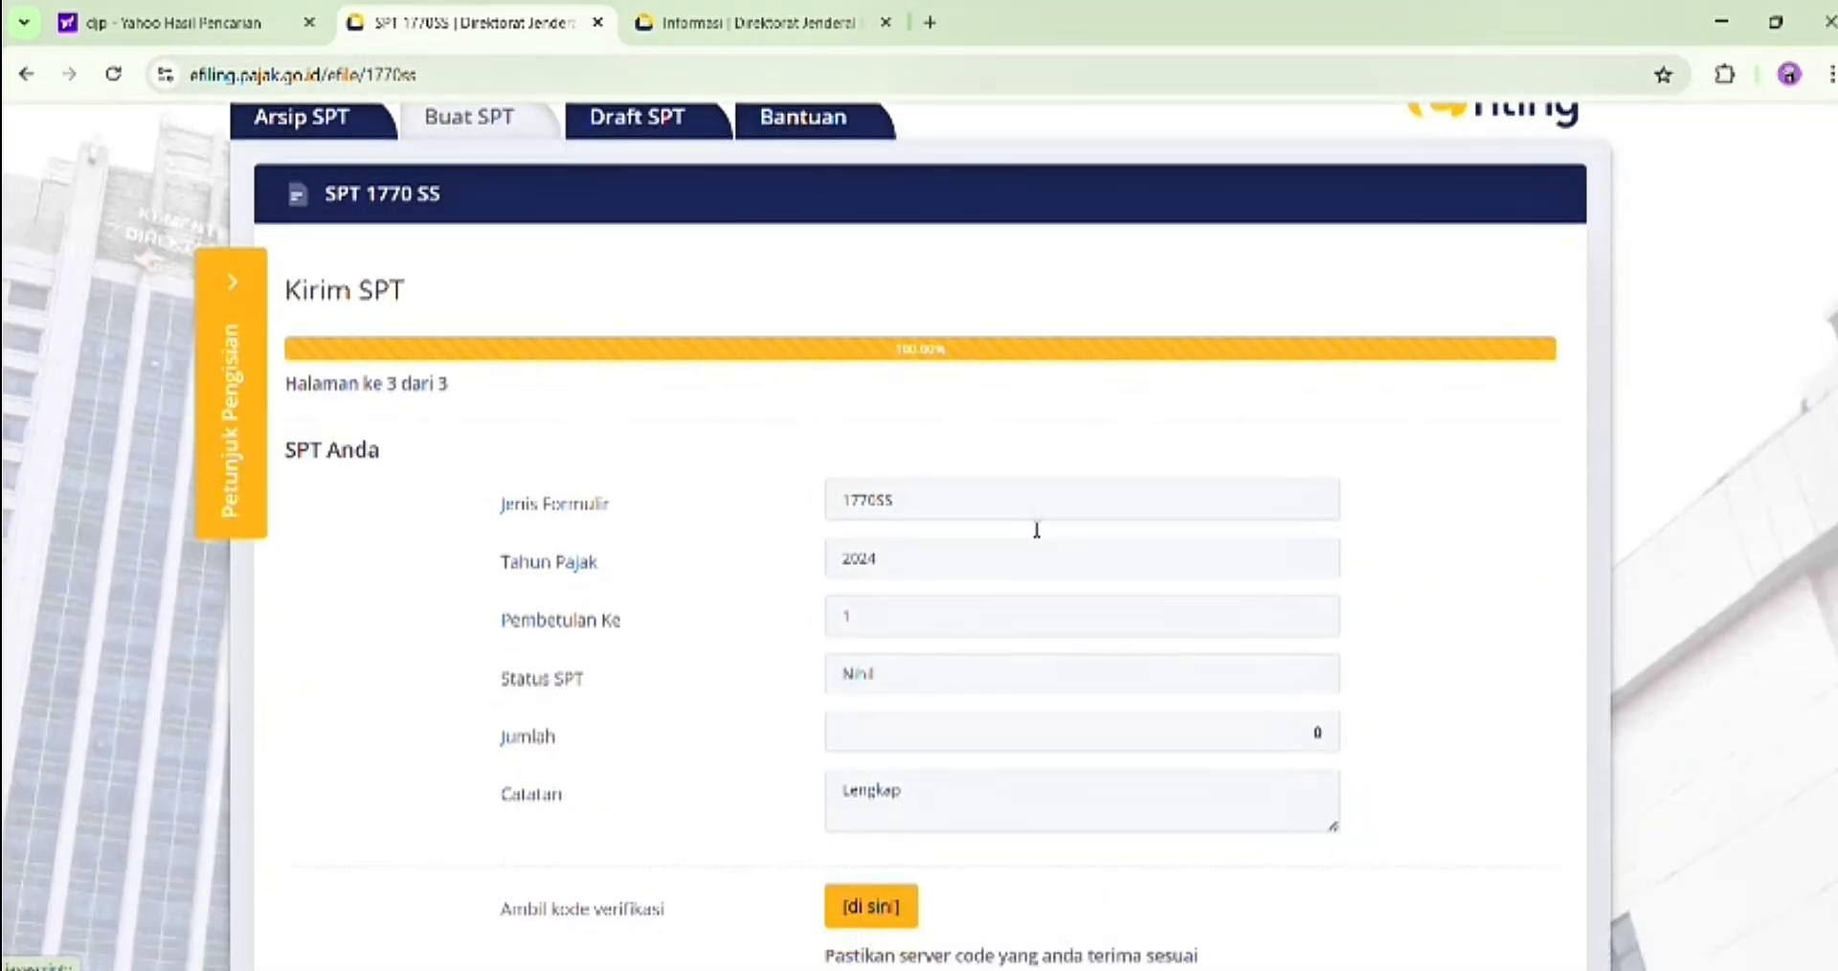
# Review the SPT Anda summary and the verification-code section on the Kirim SPT page
pyautogui.scroll(-2, 1037, 529)
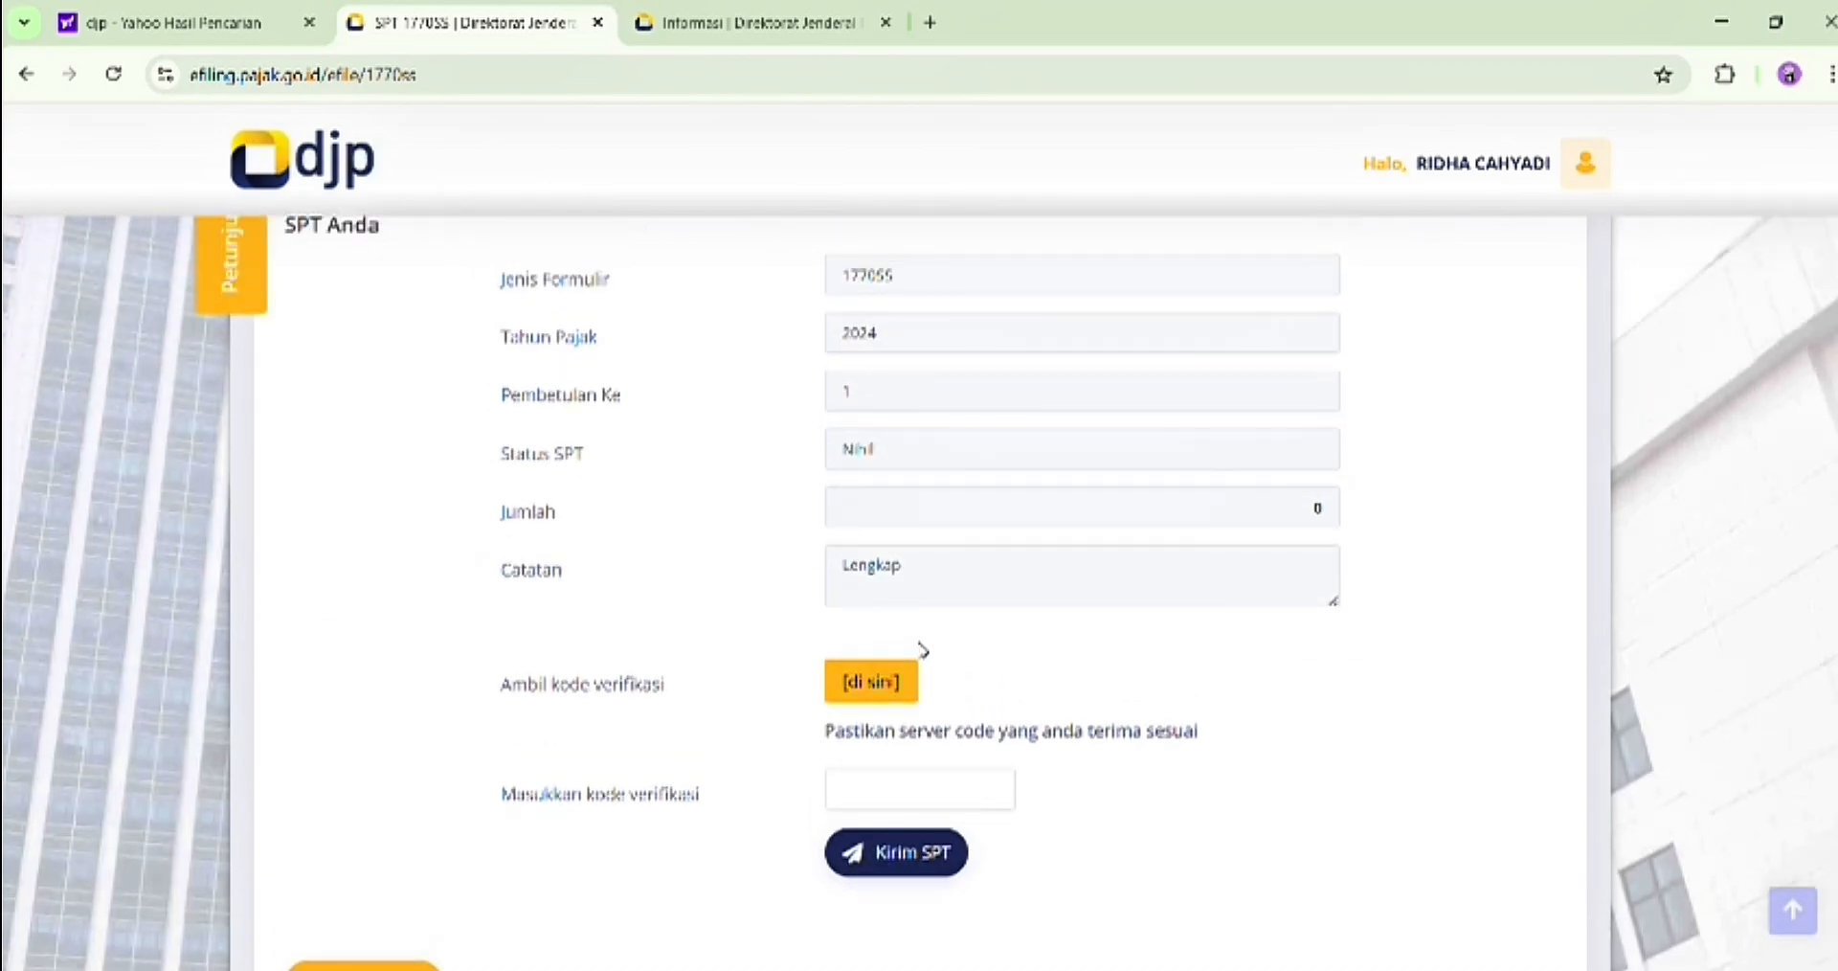
pyautogui.scroll(1, 922, 651)
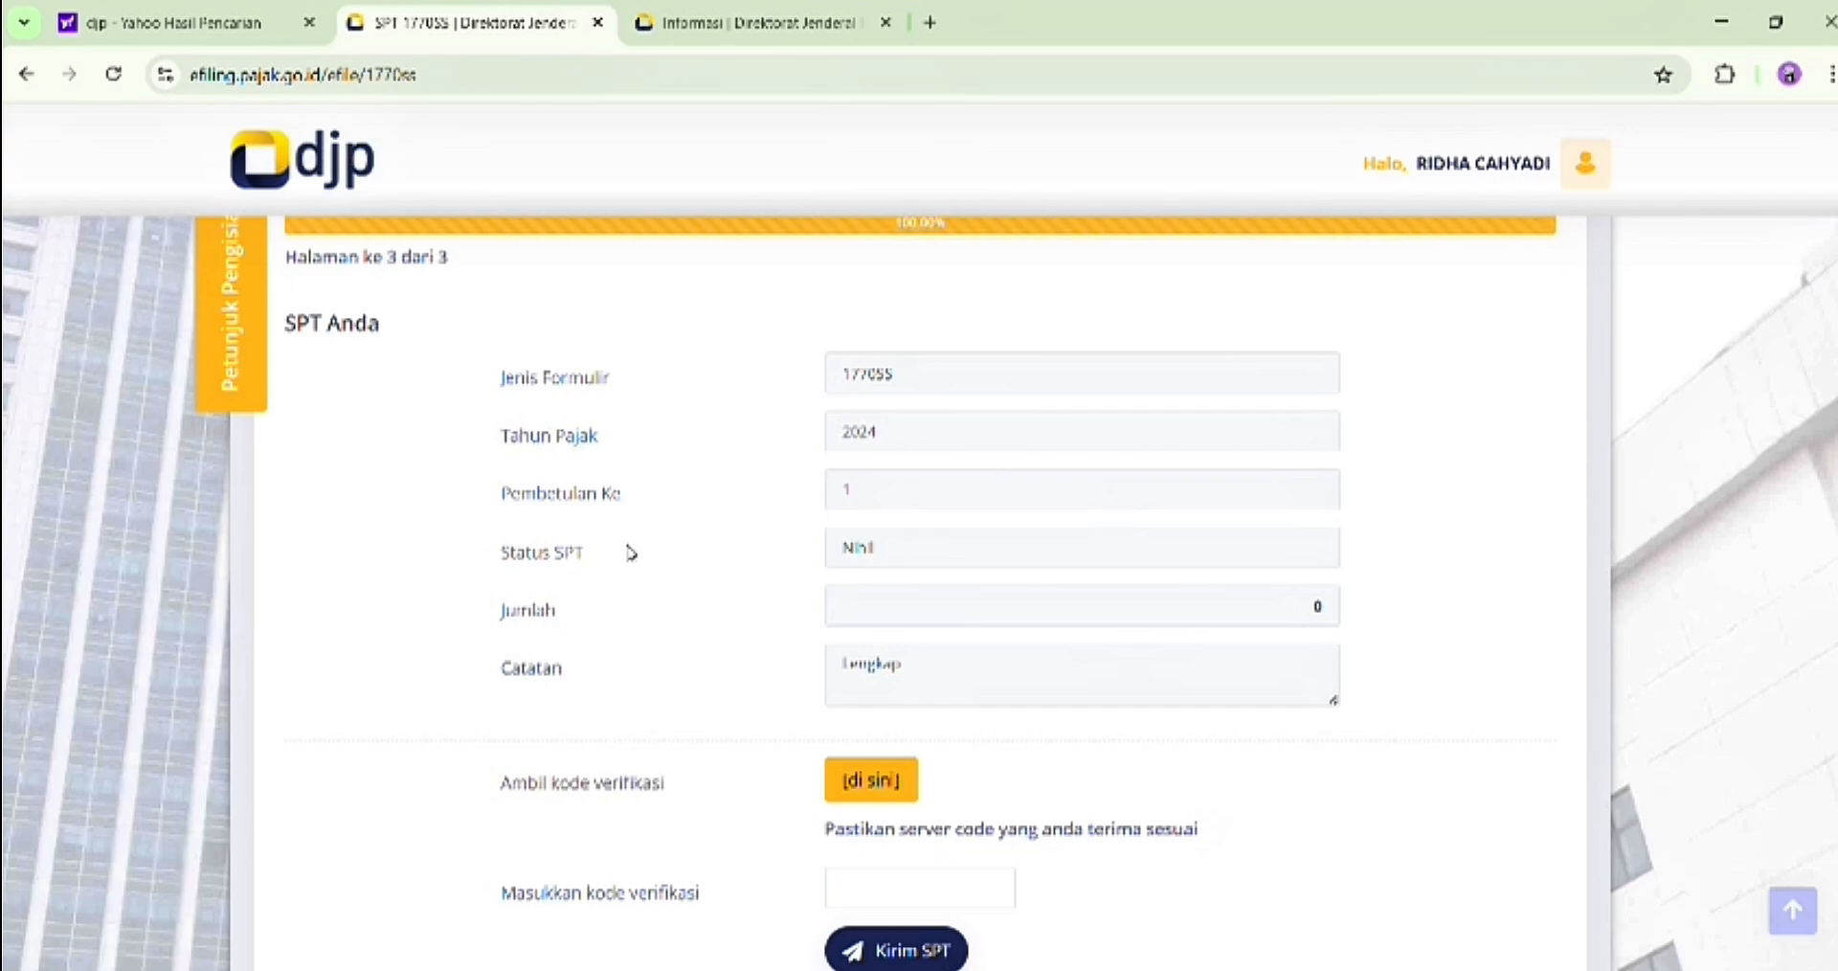
pyautogui.scroll(-1, 839, 579)
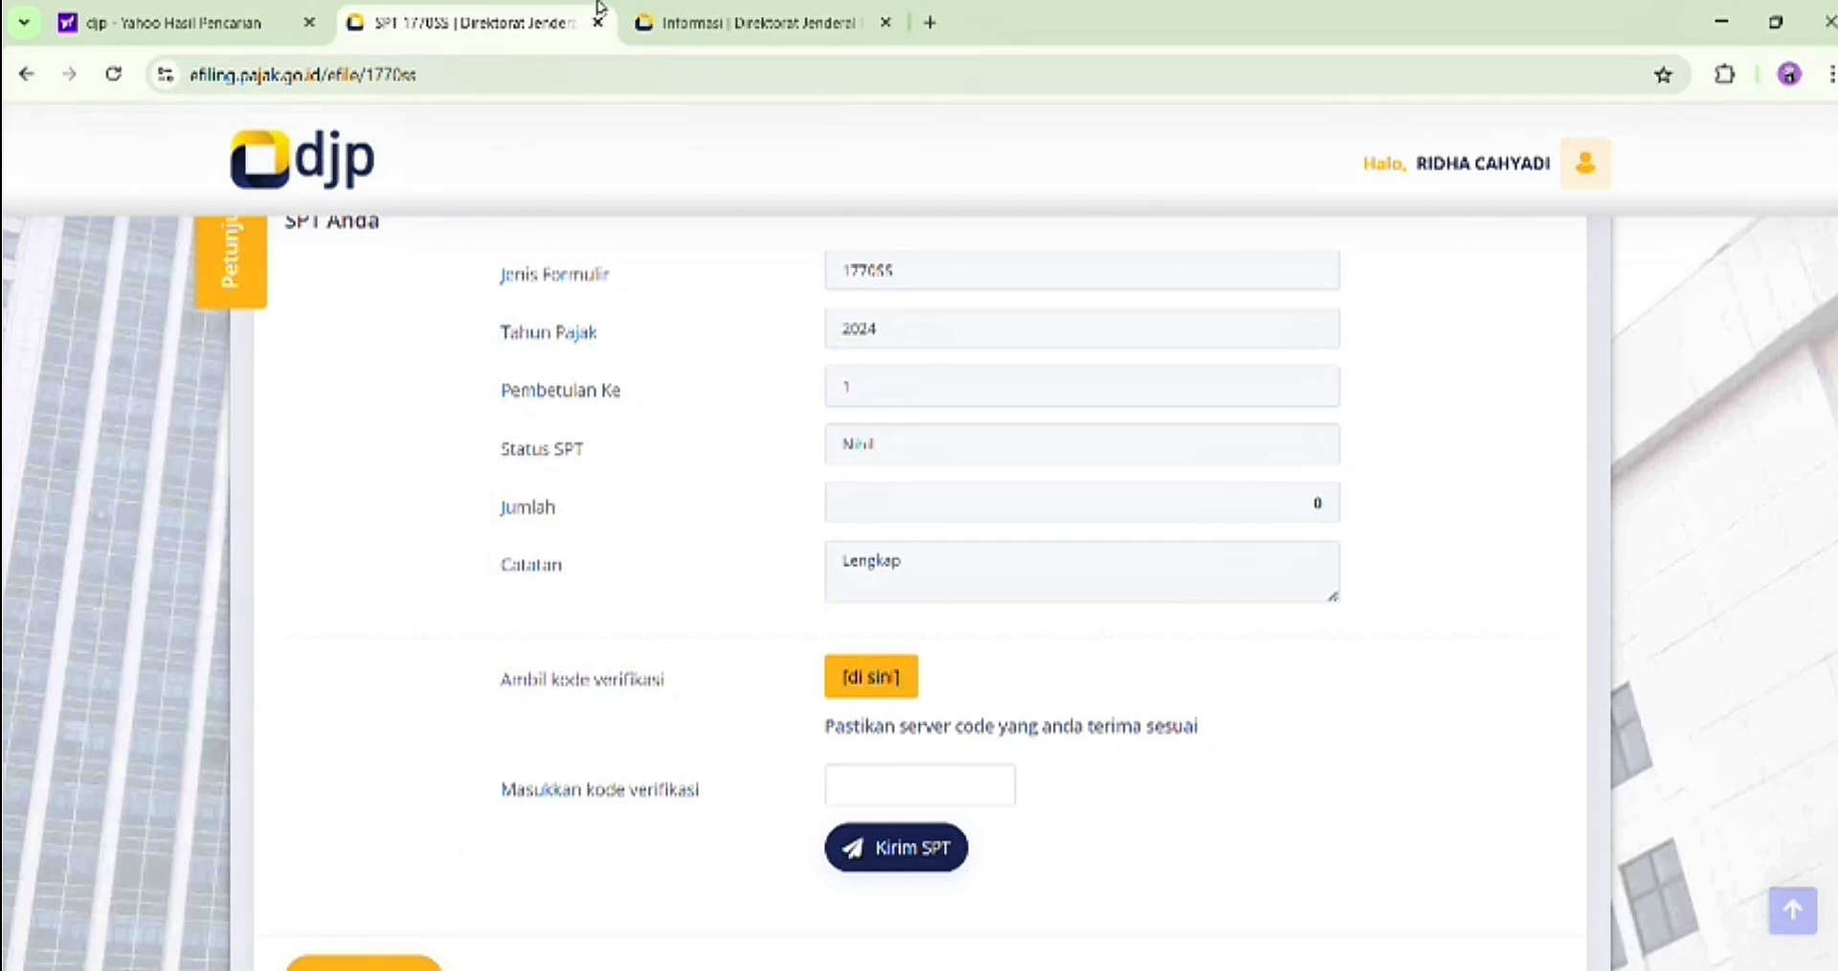
# Switch to the DJP Online account page, open the e-Filing archive through Lapor, and view the BPE of the archived 1770SS return
pyautogui.click(659, 8)
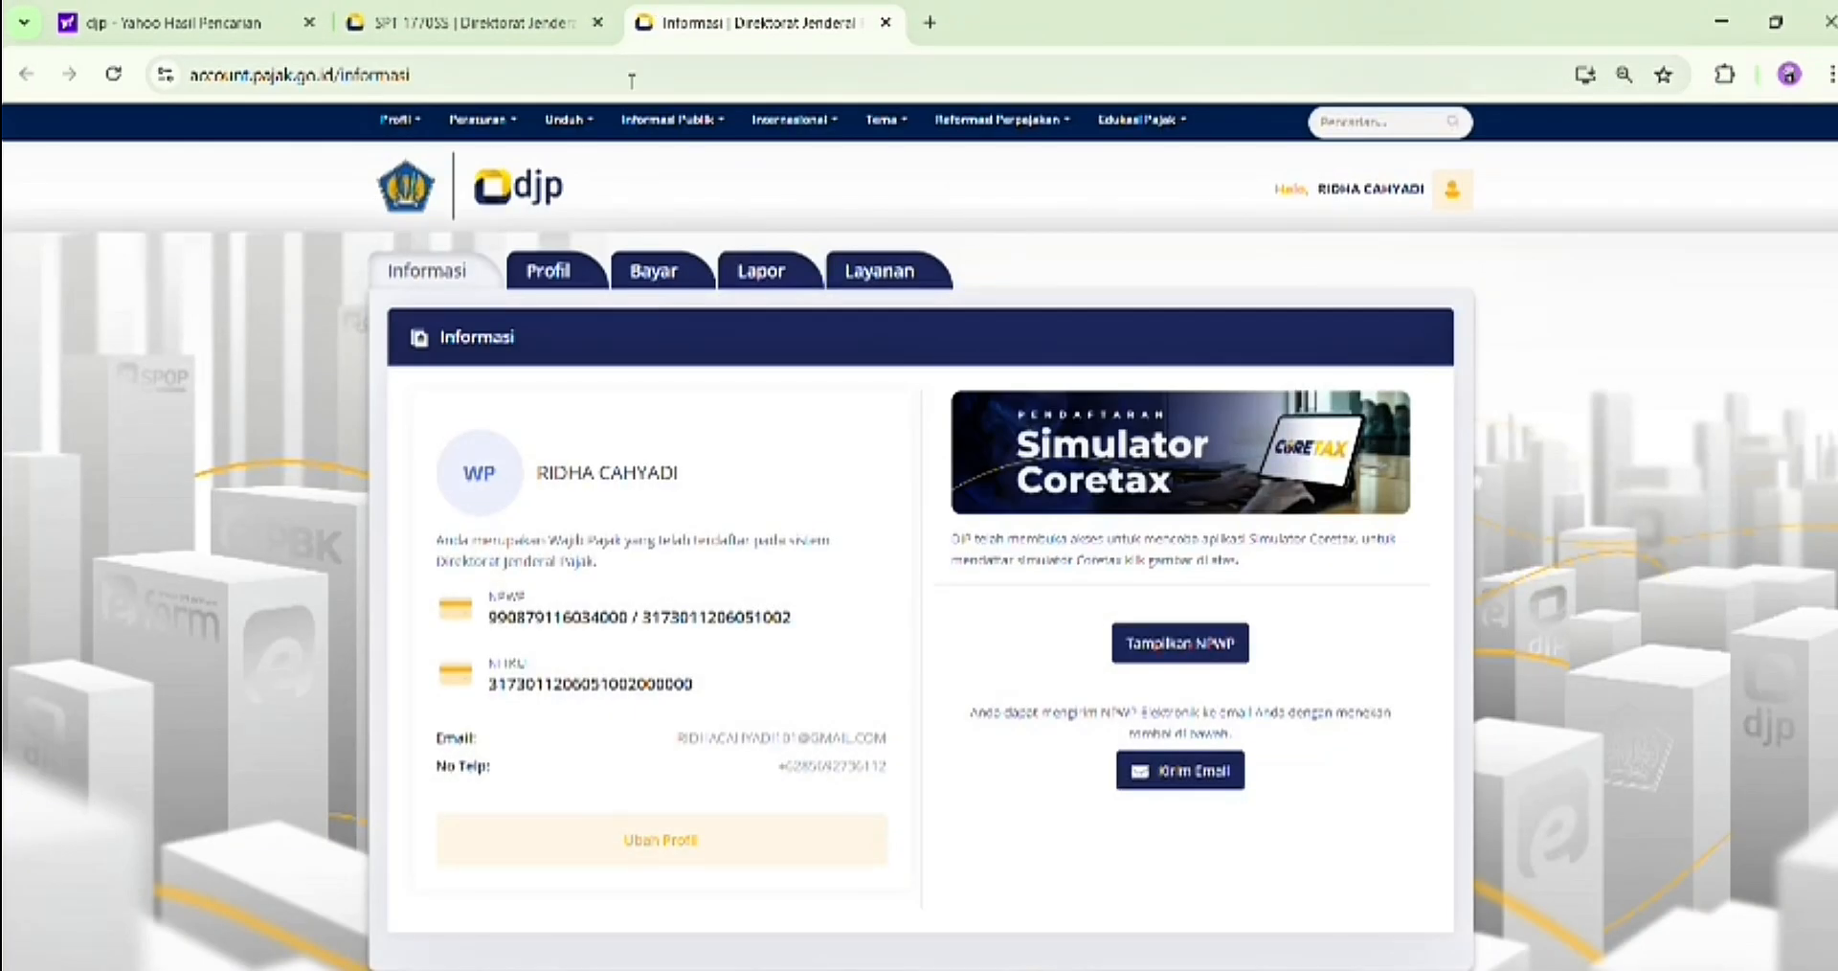
pyautogui.click(761, 278)
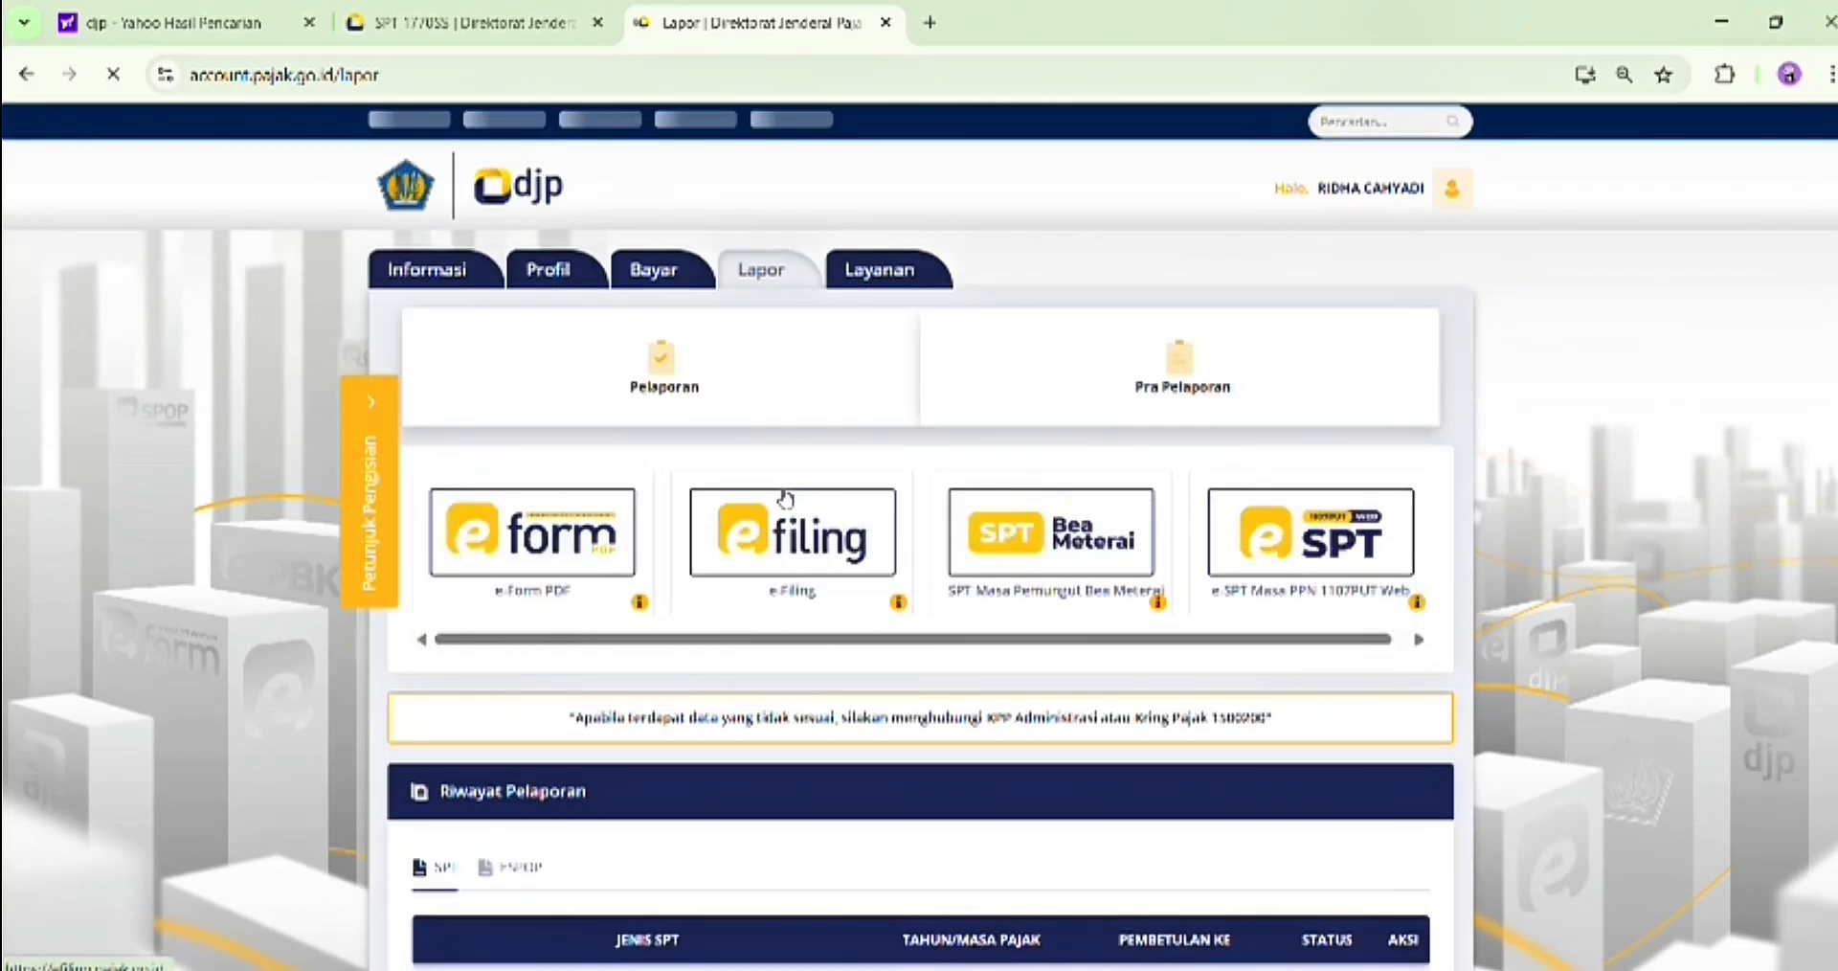
pyautogui.click(742, 543)
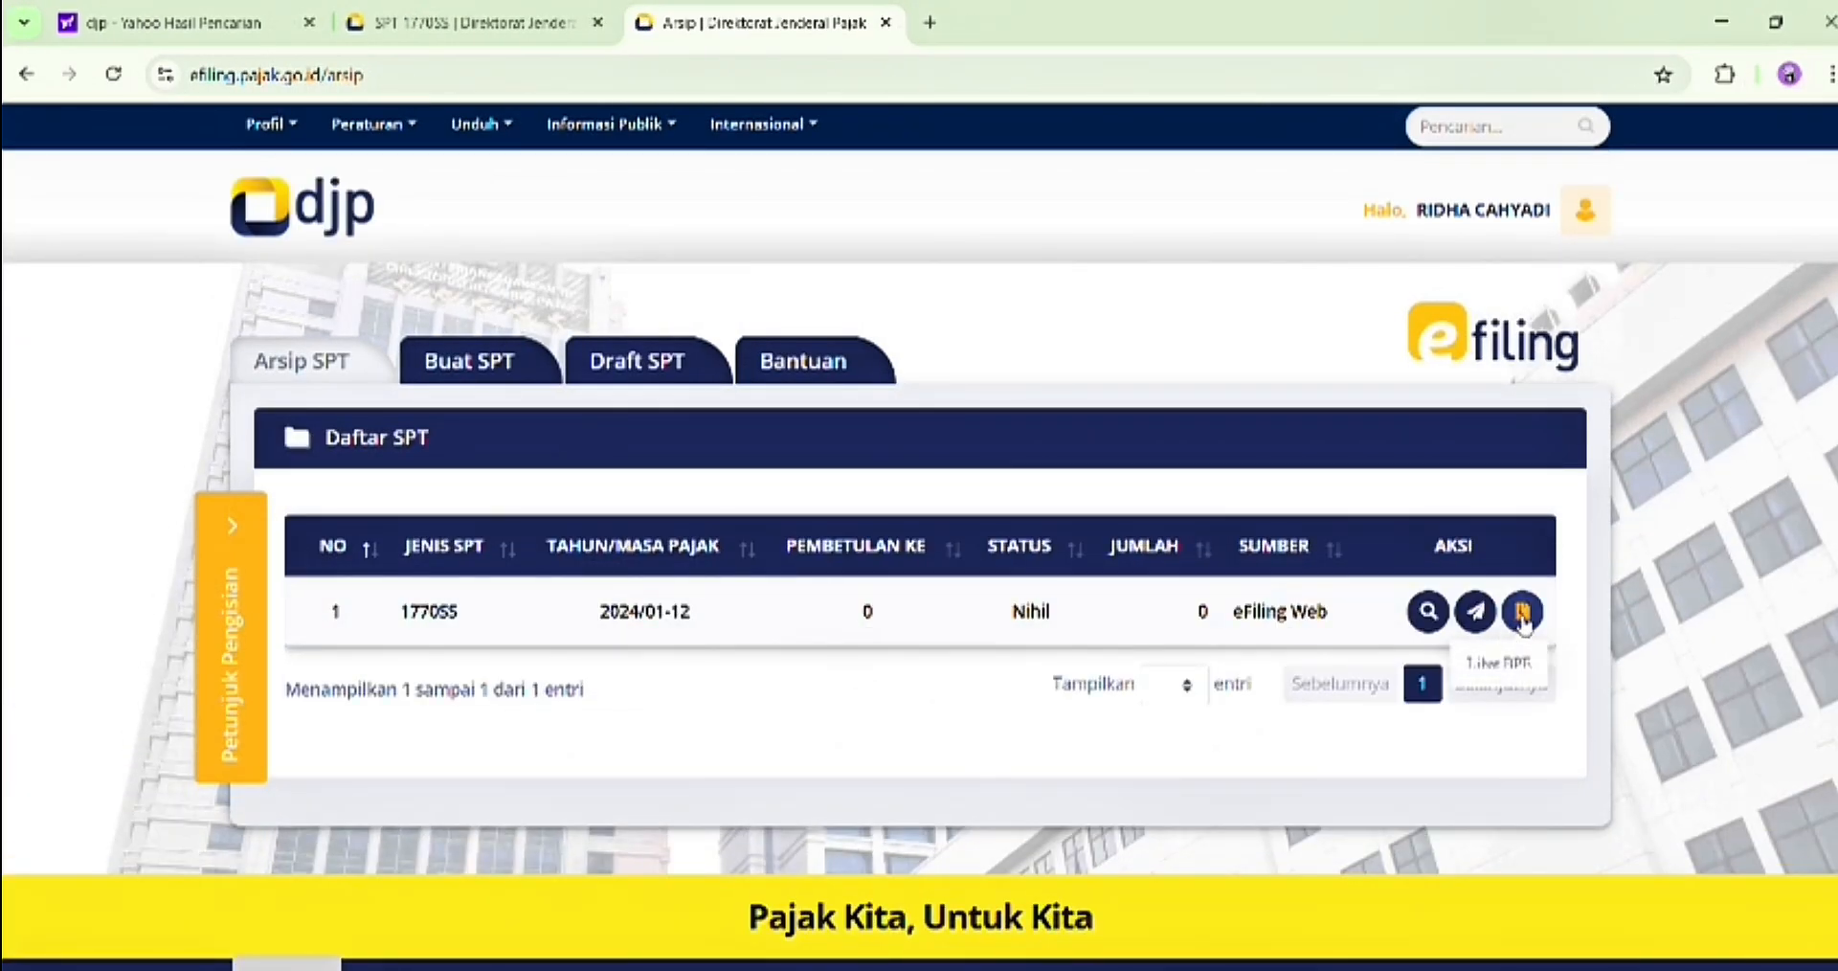
pyautogui.click(1522, 613)
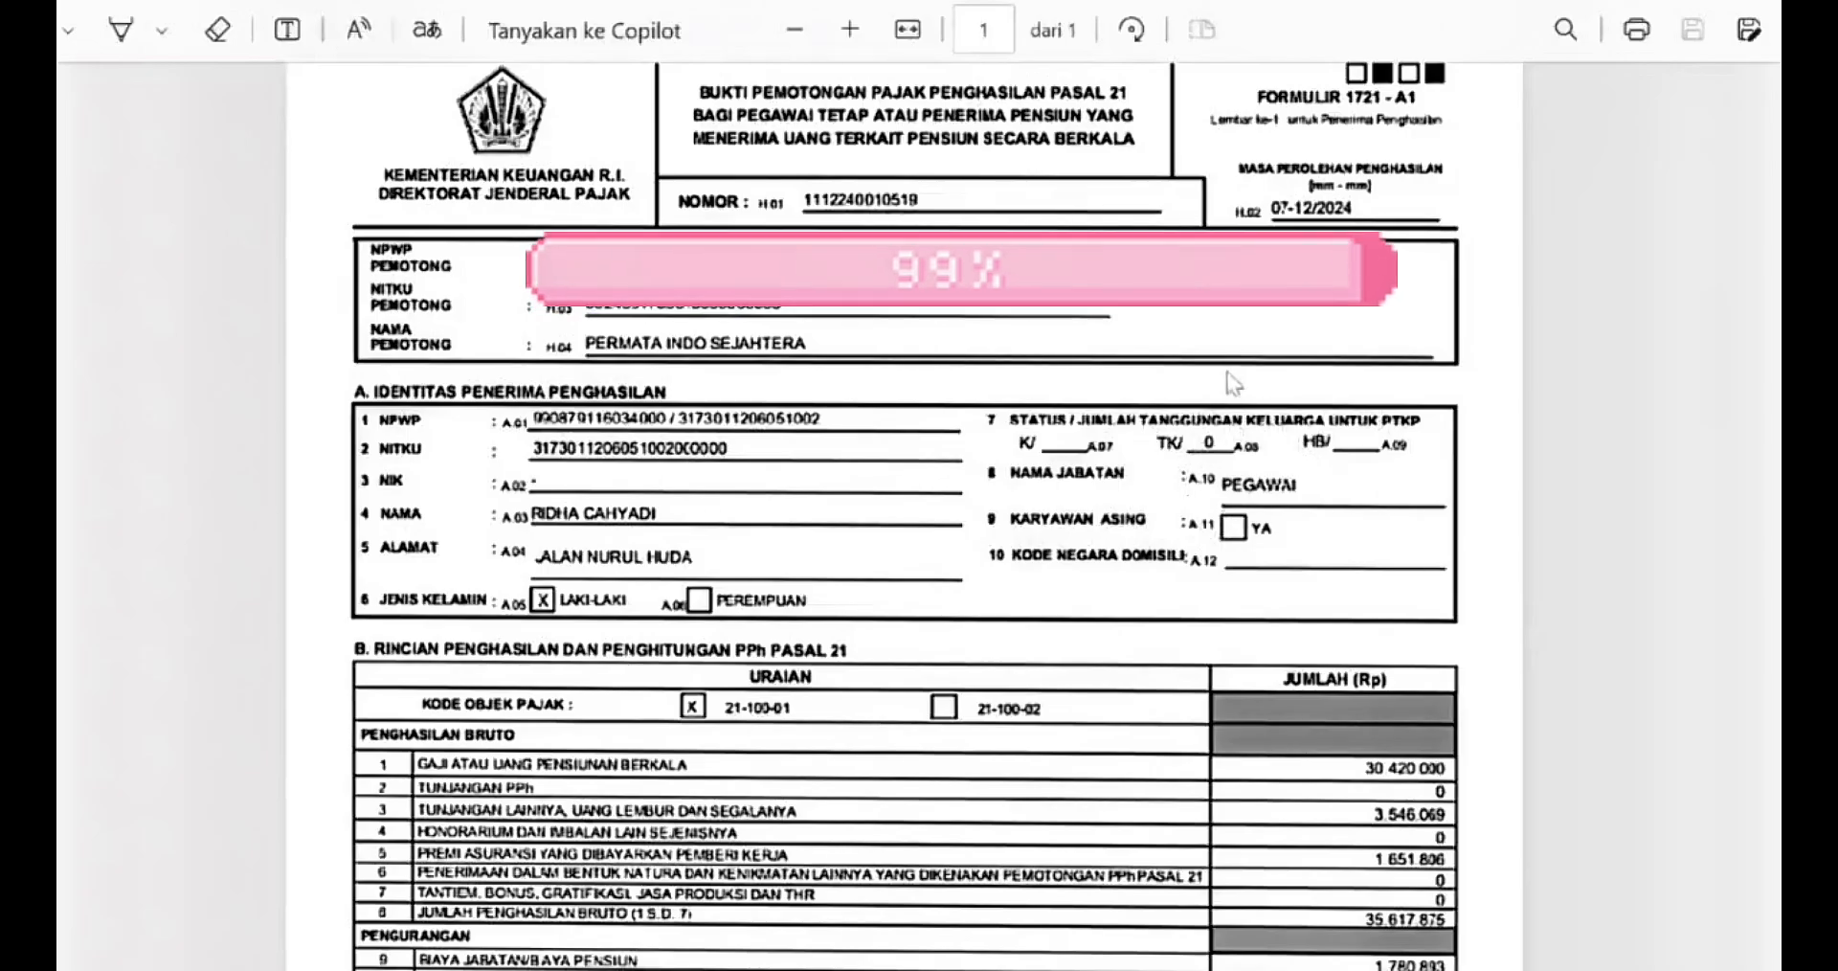
# Examine the section B income and PPh Pasal 21 calculation on the Formulir 1721-A1 withholding slip
pyautogui.scroll(-5, 995, 440)
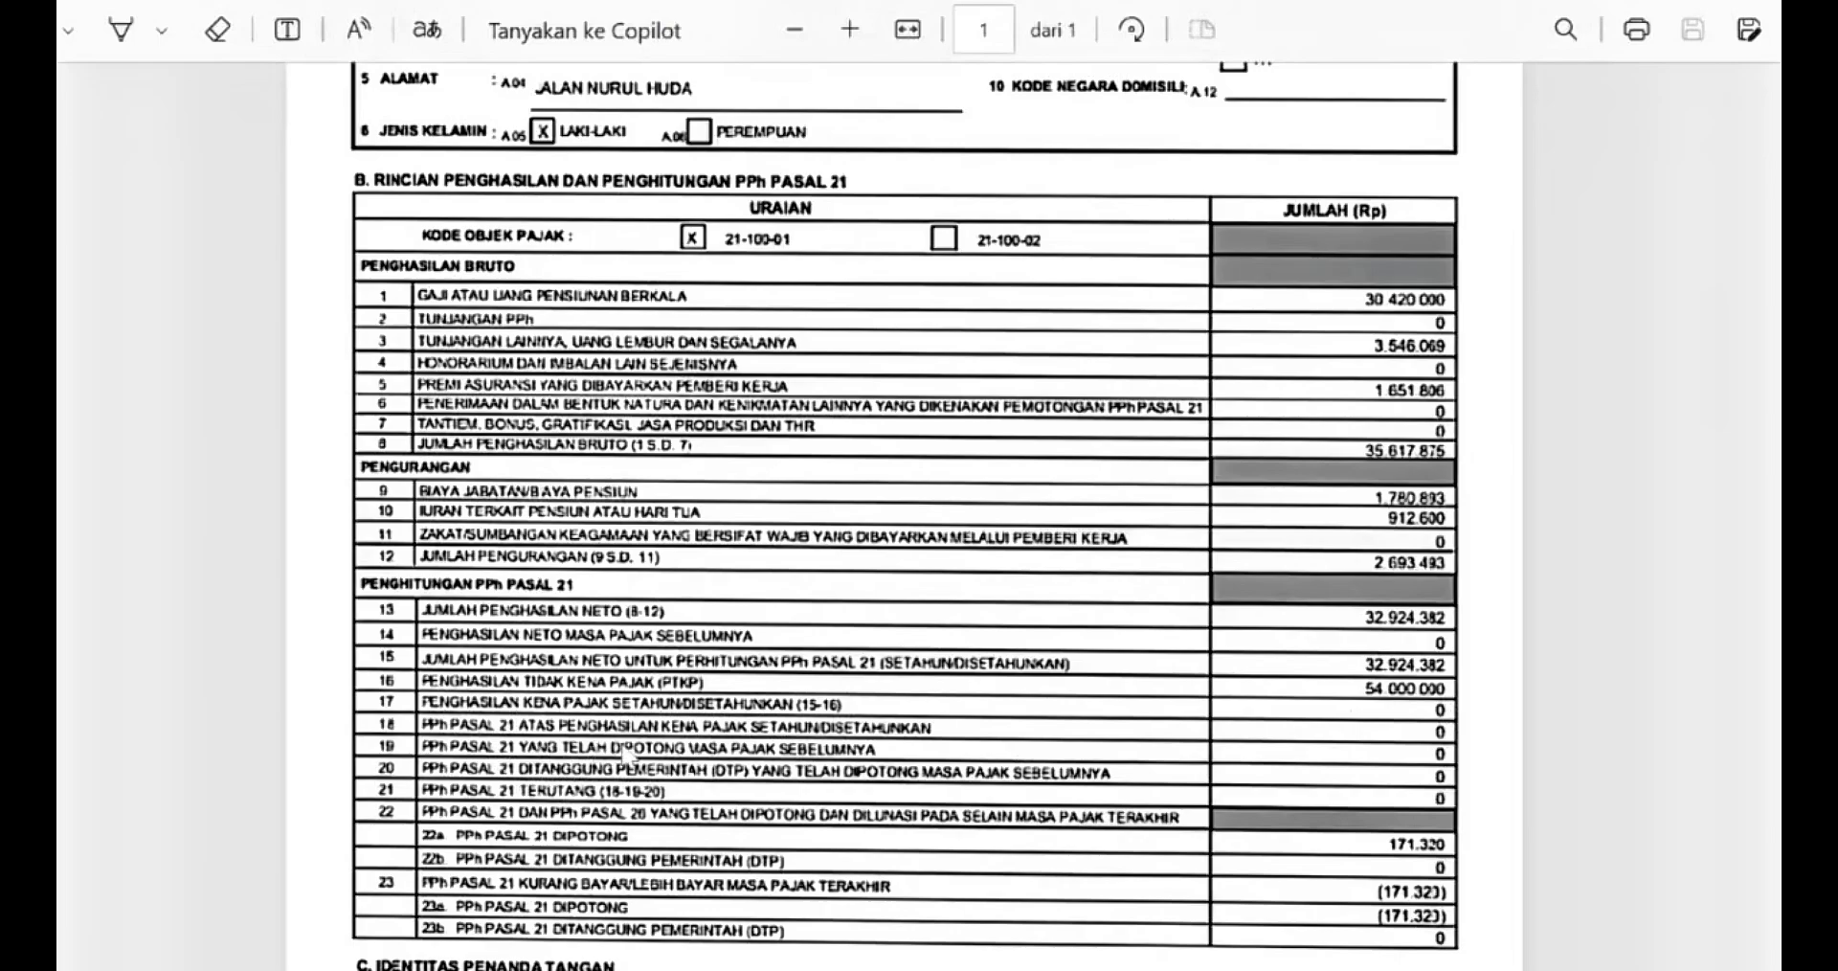
pyautogui.scroll(-2, 624, 753)
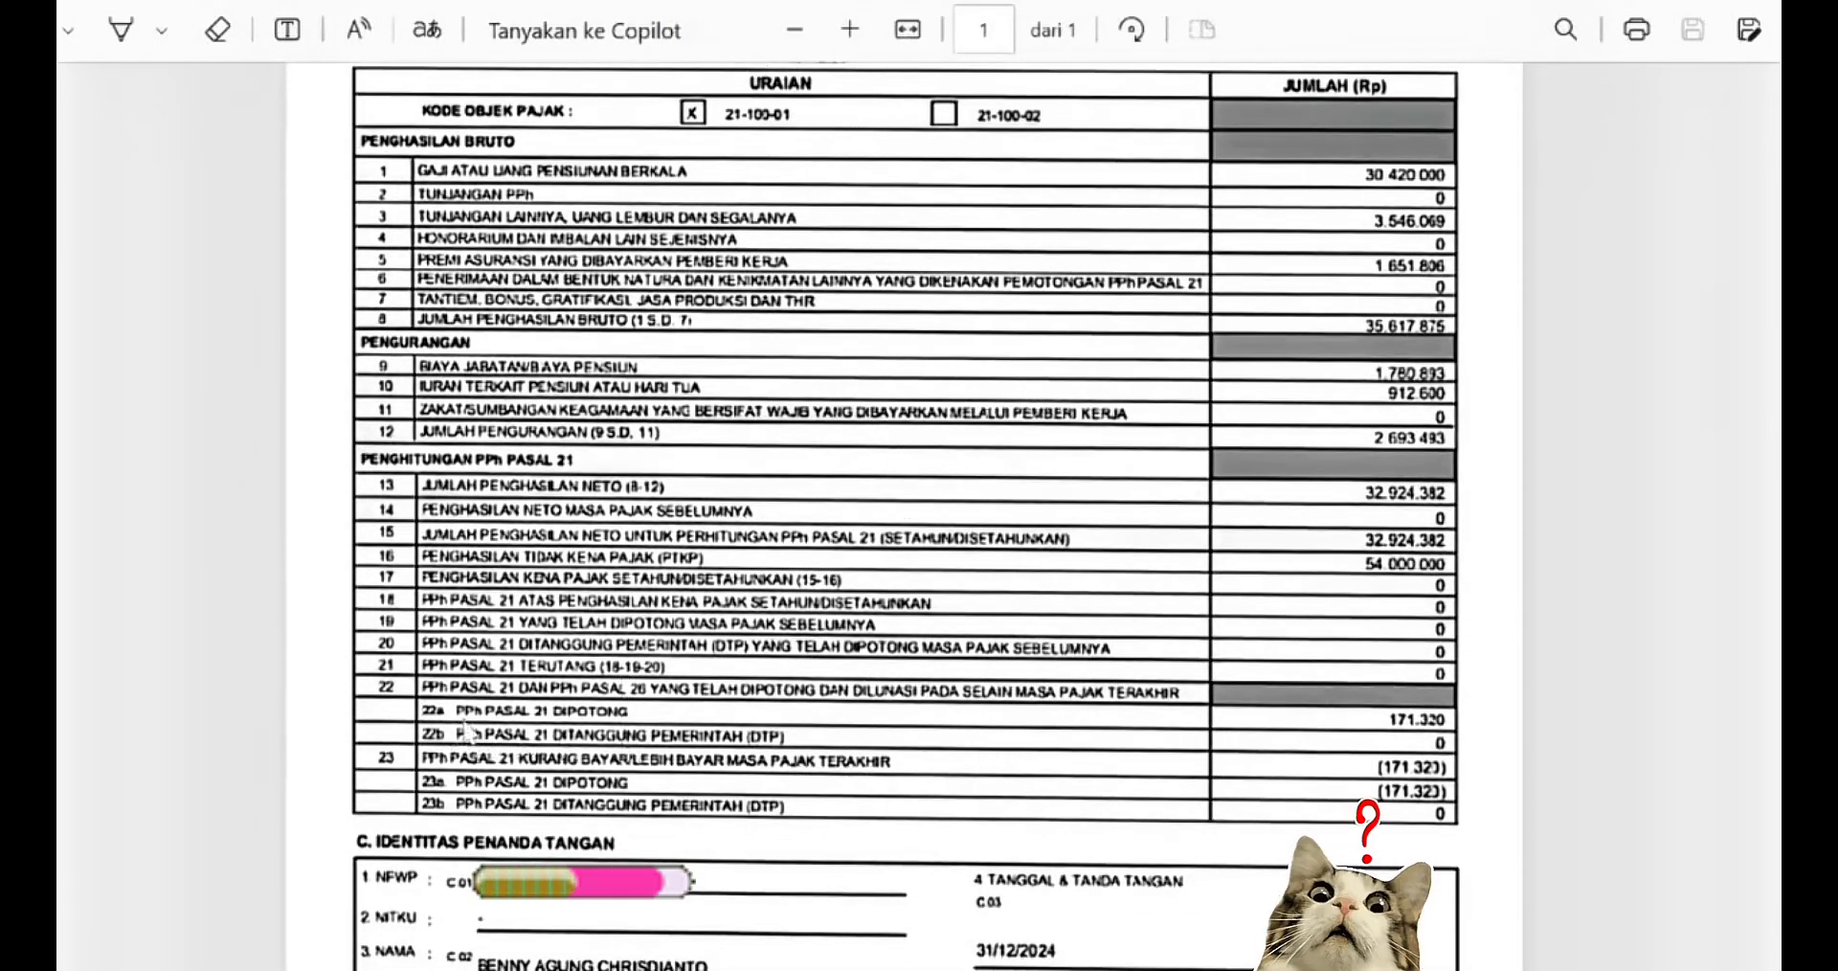